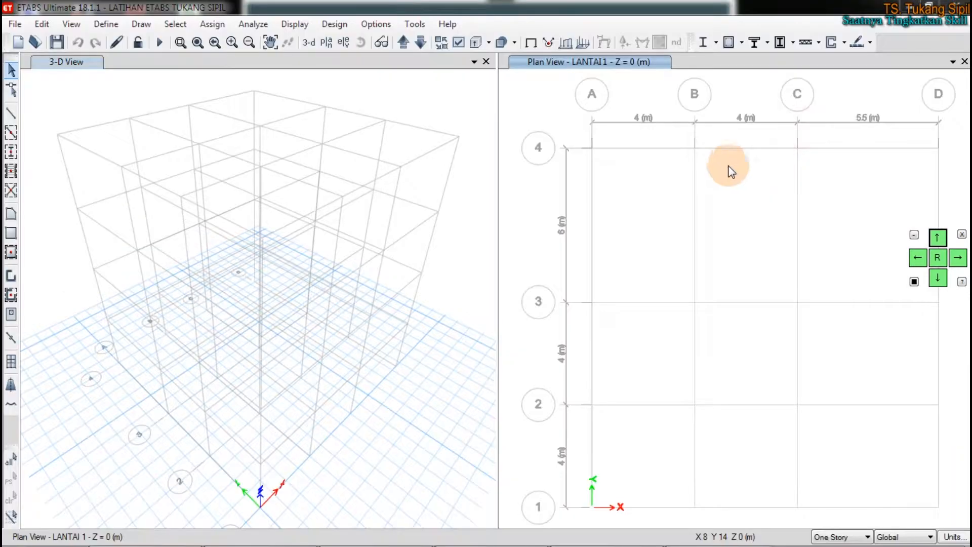
Open the list of frame section property definitions.
left_click(106, 23)
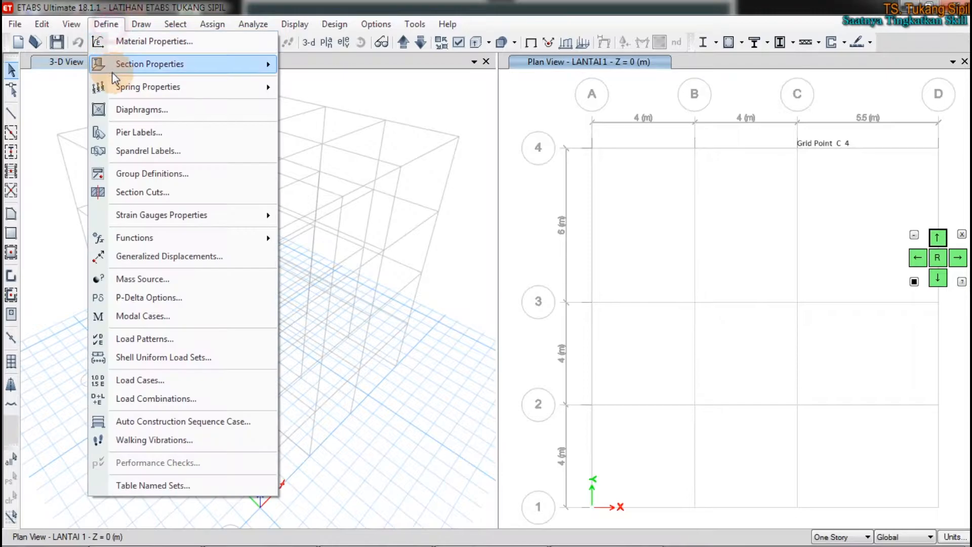
left_click(118, 64)
left_click(330, 66)
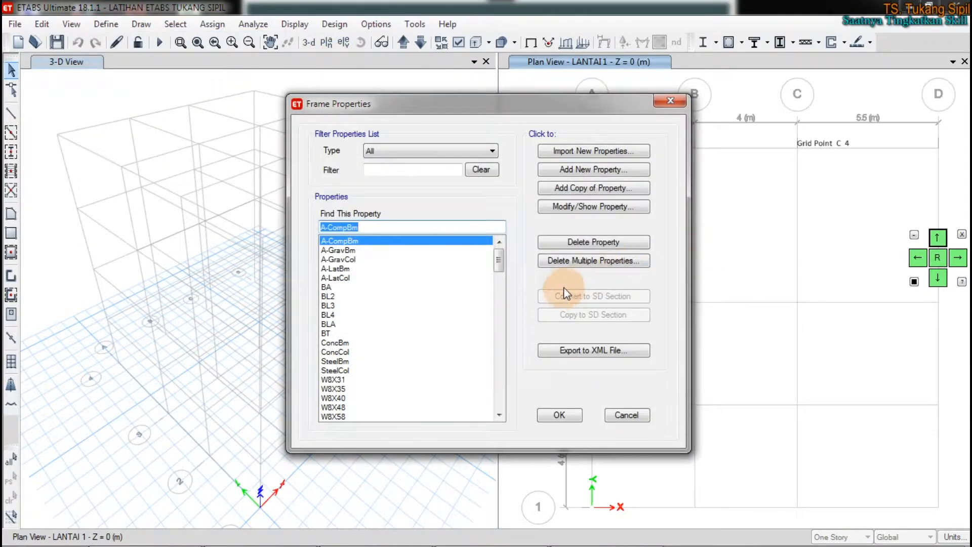
Look through the existing beam sections in the property list, from BA to BL3.
left_click(355, 287)
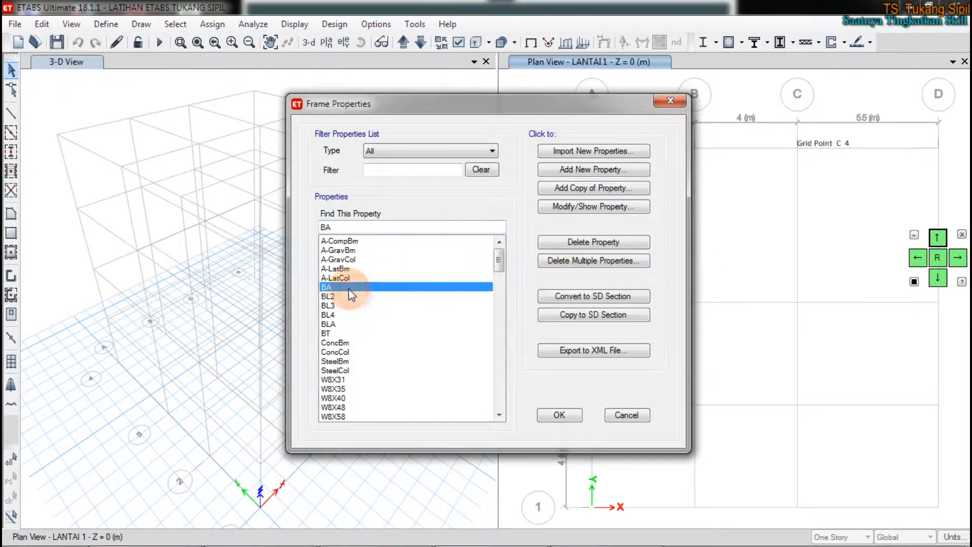
key("Down")
key("Down")
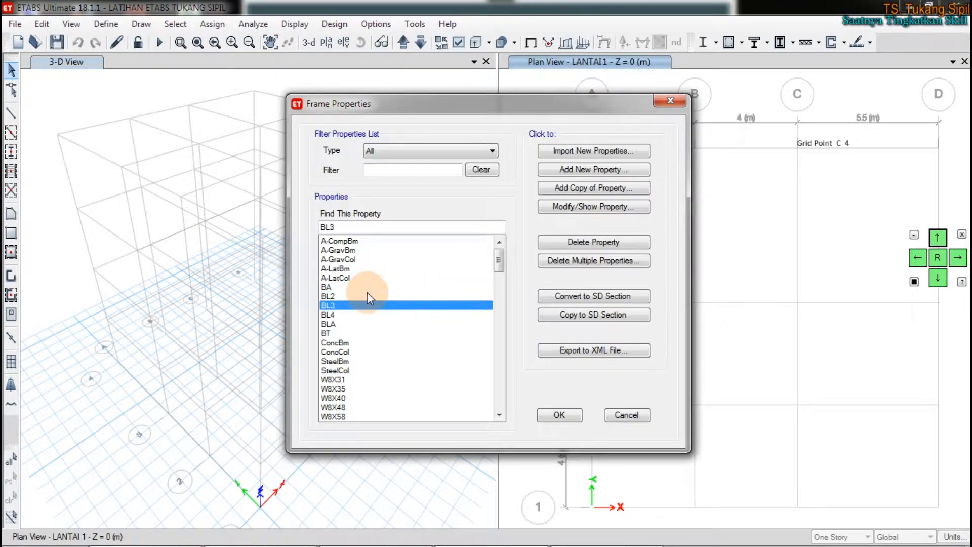
key("Up")
key("Up")
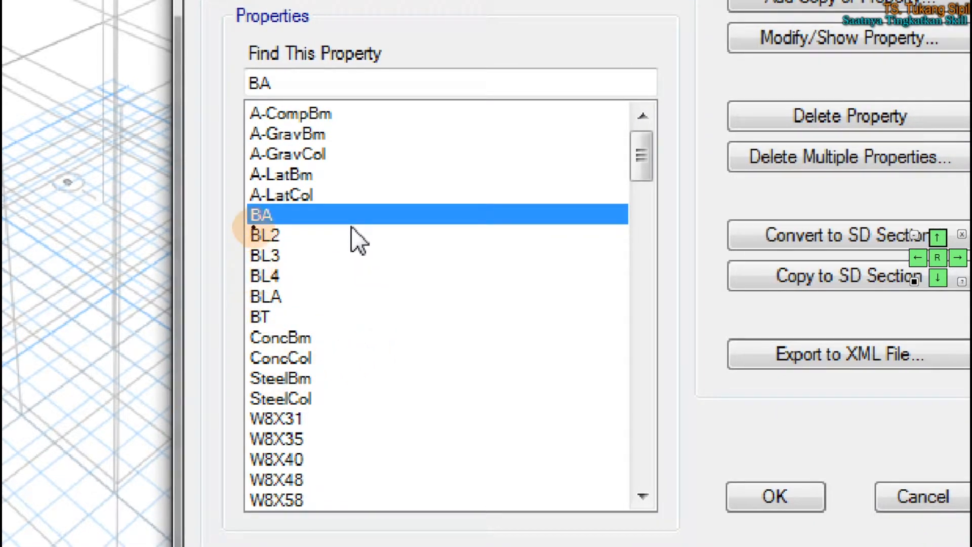
mouse_move(216, 228)
left_mouse_down()
mouse_move(245, 314)
mouse_move(309, 287)
mouse_move(266, 203)
left_mouse_up()
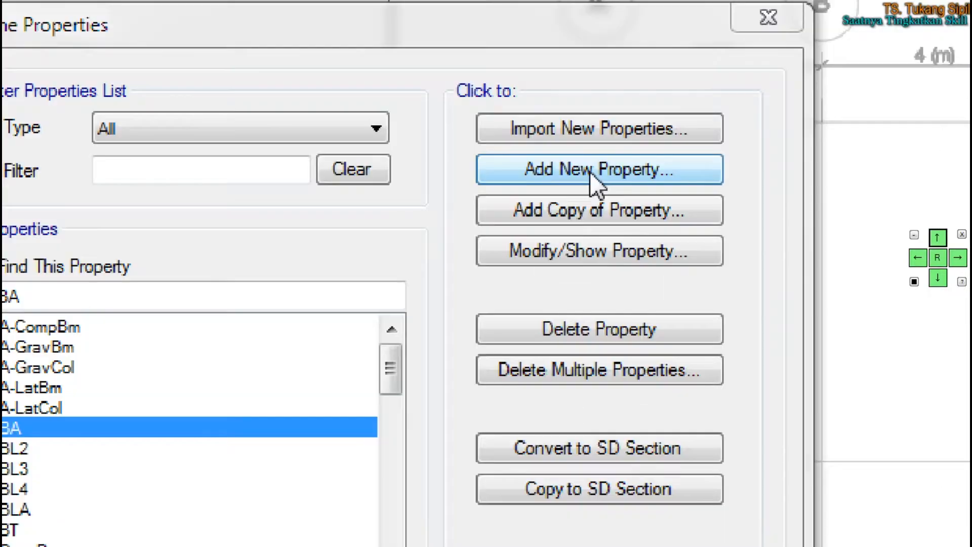
mouse_move(620, 151)
left_mouse_down()
mouse_move(605, 149)
mouse_move(629, 210)
mouse_move(671, 193)
left_mouse_up()
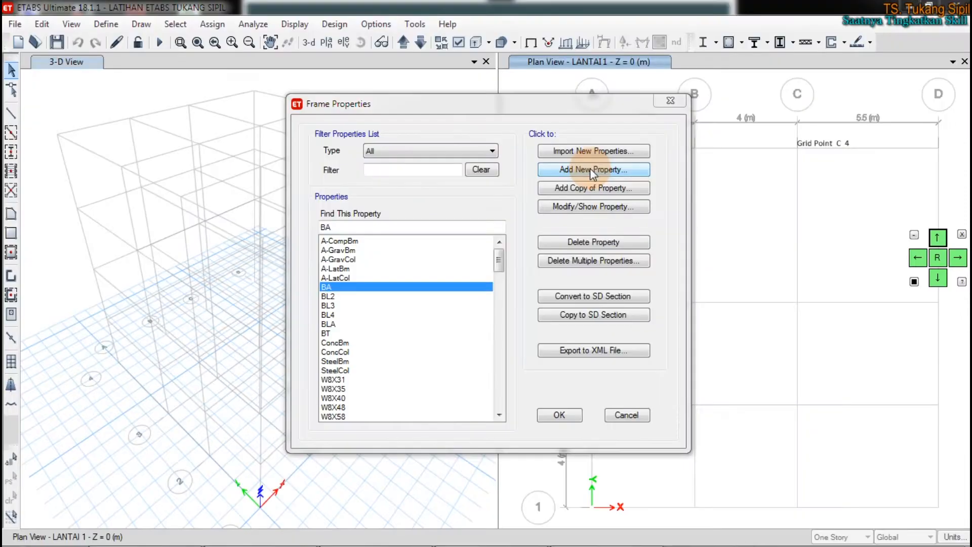
Start a new frame section property with the Concrete Rectangular shape.
left_click(589, 171)
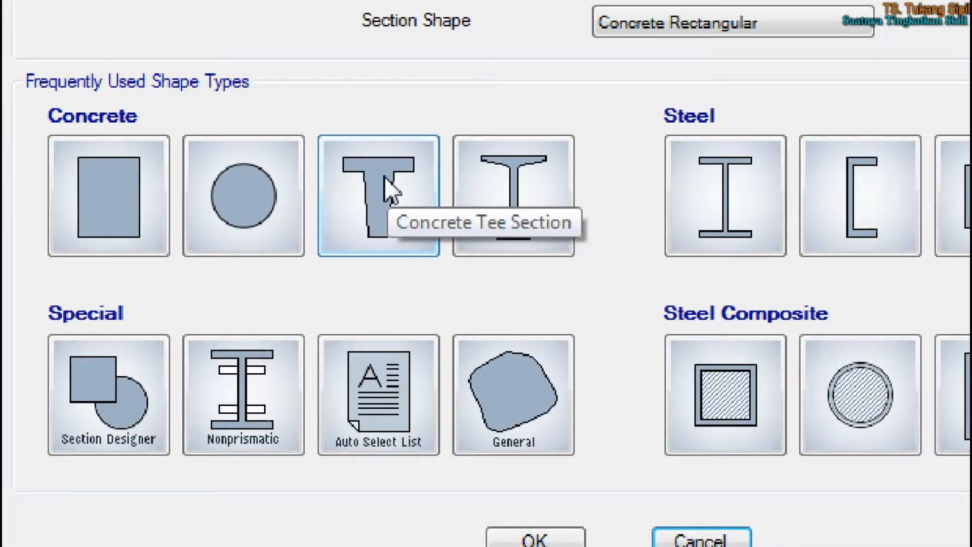
mouse_move(589, 19)
left_mouse_down()
mouse_move(641, 44)
mouse_move(534, 45)
mouse_move(326, 72)
left_mouse_up()
mouse_move(267, 80)
left_mouse_down()
mouse_move(91, 130)
mouse_move(25, 174)
mouse_move(123, 254)
mouse_move(162, 131)
mouse_move(75, 108)
left_mouse_up()
mouse_move(18, 276)
left_mouse_down()
mouse_move(146, 482)
mouse_move(515, 495)
mouse_move(537, 540)
mouse_move(451, 488)
left_mouse_up()
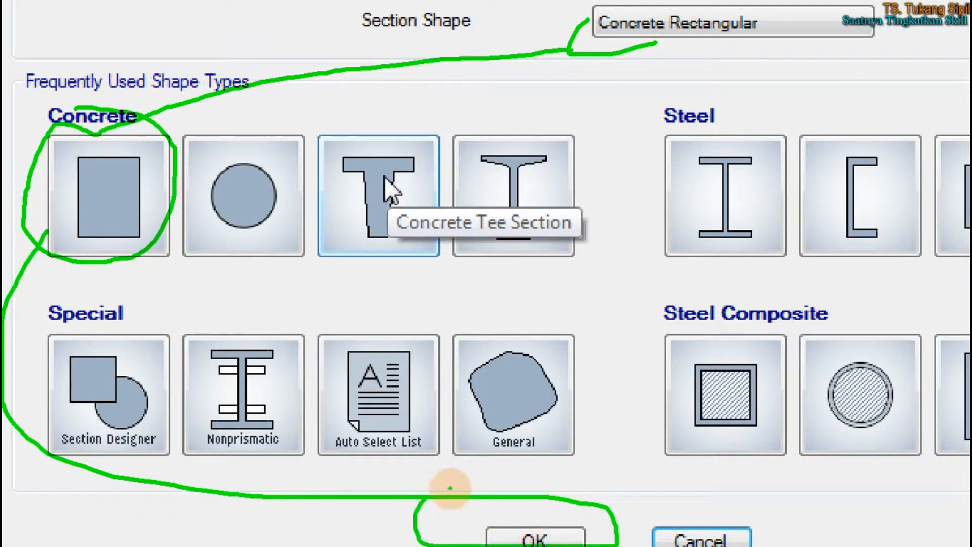
key("Escape")
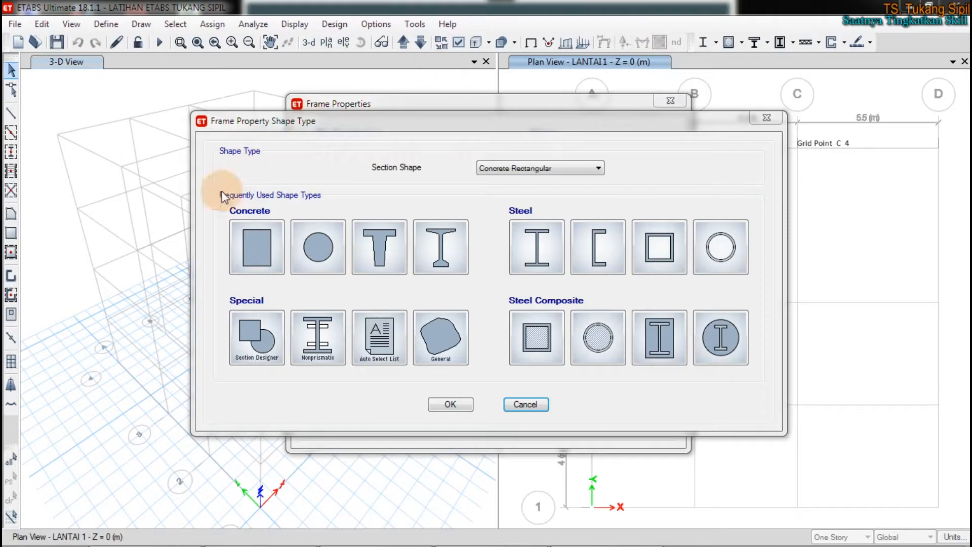
left_click(264, 231)
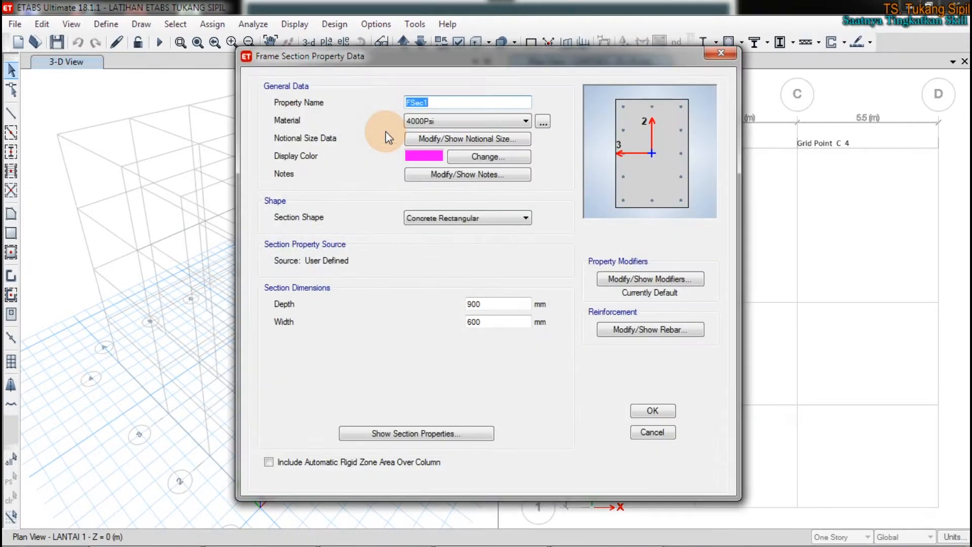
left_click_drag(436, 52, 540, 47)
left_click(529, 97)
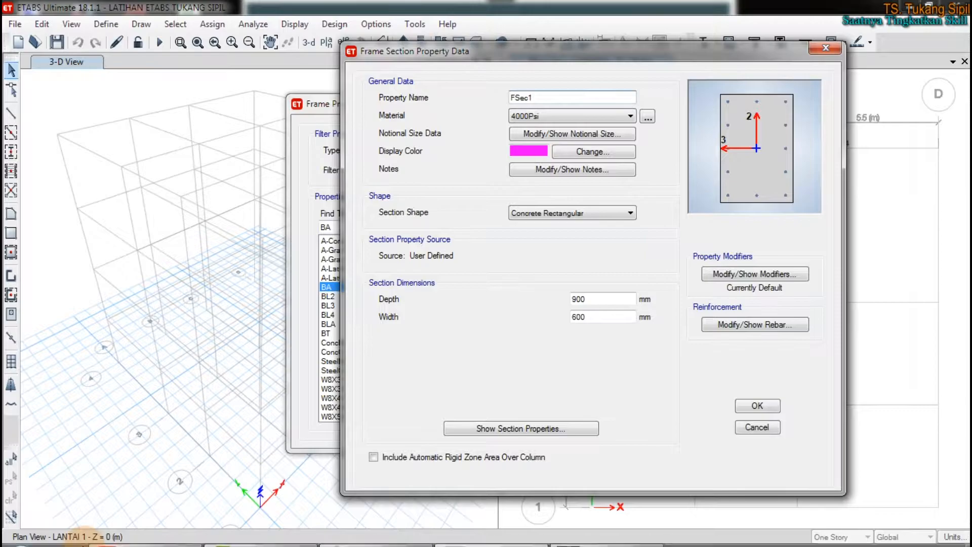
Switch to the Excel planning workbook and enter the heading "Kode Kolom" in cell E20 beside the column dimension table.
left_click(238, 542)
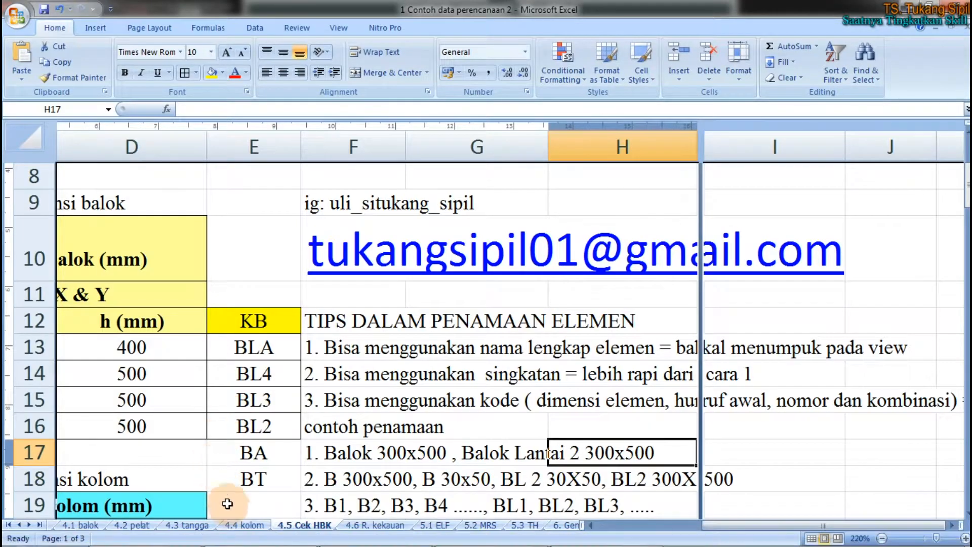
left_click(225, 501)
scroll(267, 456, "down", 2)
scroll(285, 411, "left", 3)
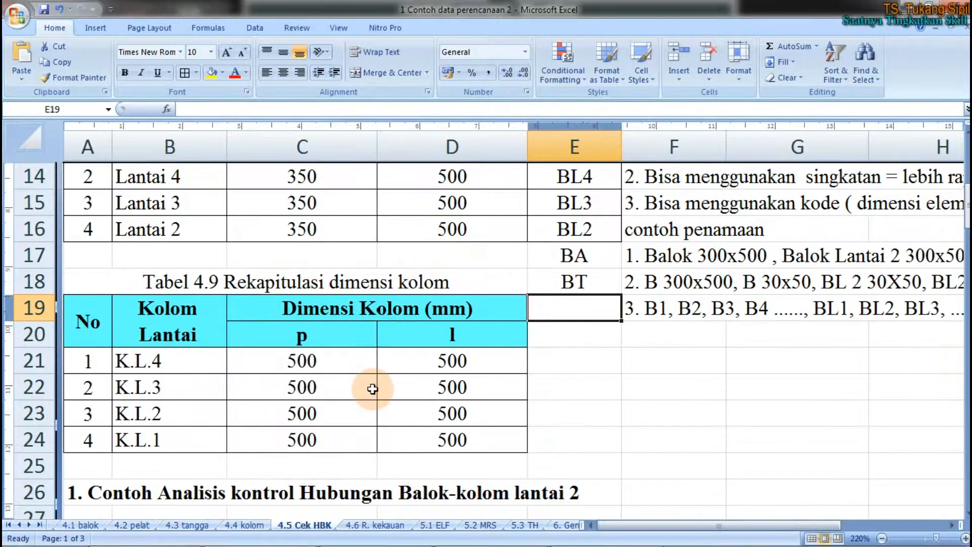
left_click(595, 331)
type("kod")
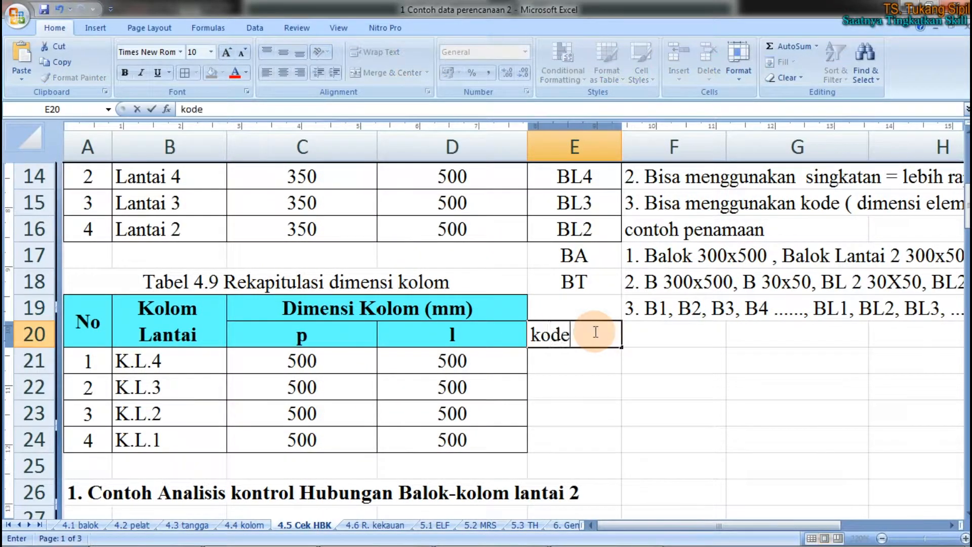
type("e")
key("Return")
left_click(594, 332)
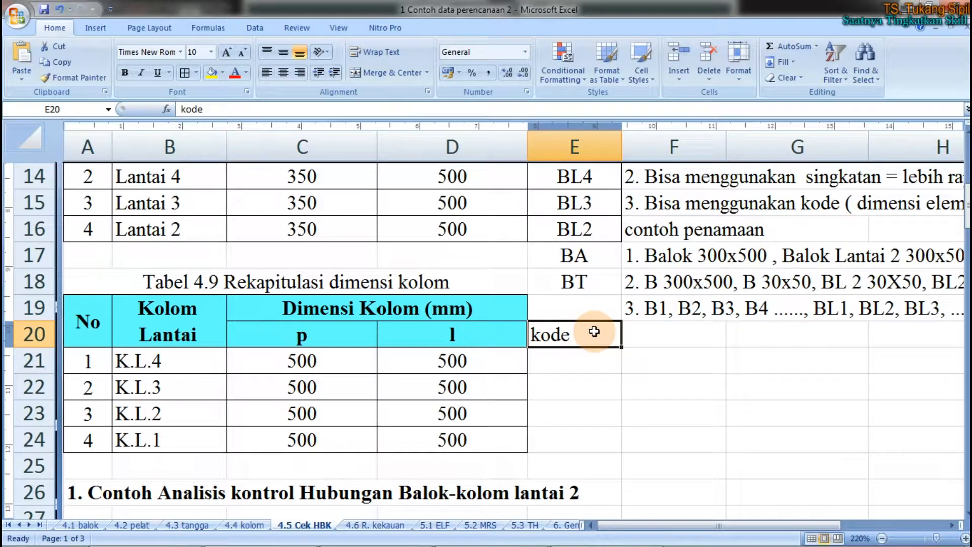
type("kODE Kolom")
key("Return")
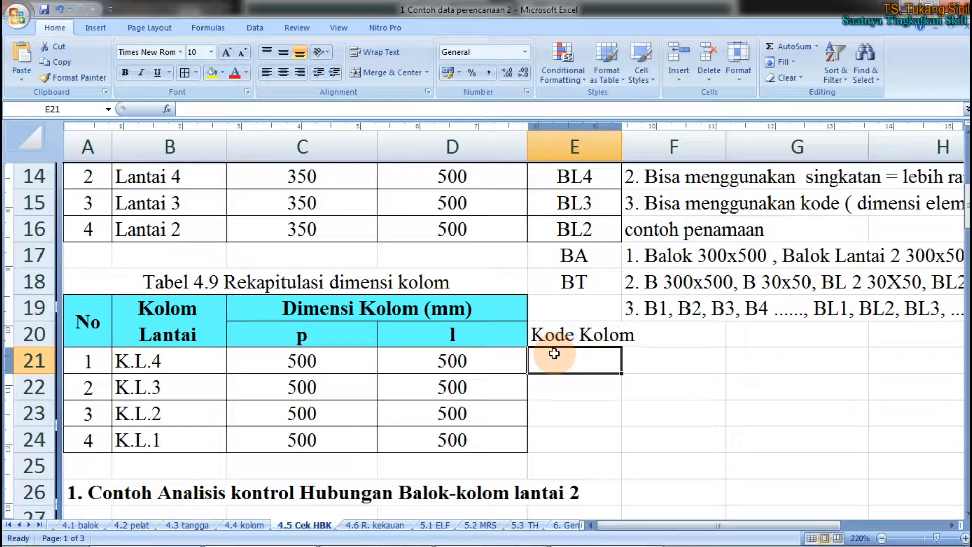
Fill cells E21 to E24 with the column codes KL4, KL3, KL2 and KL1.
type("kL")
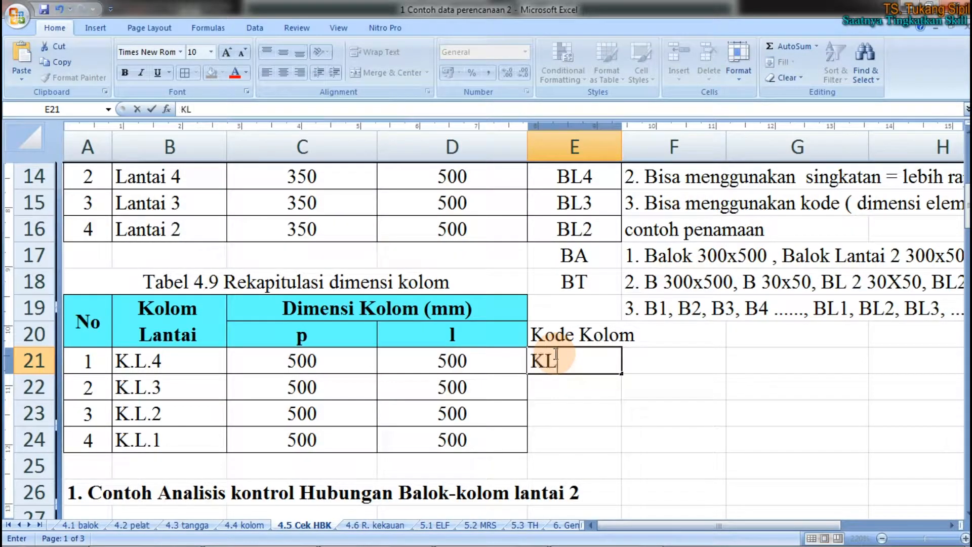
type("4")
key("Return")
type("KL")
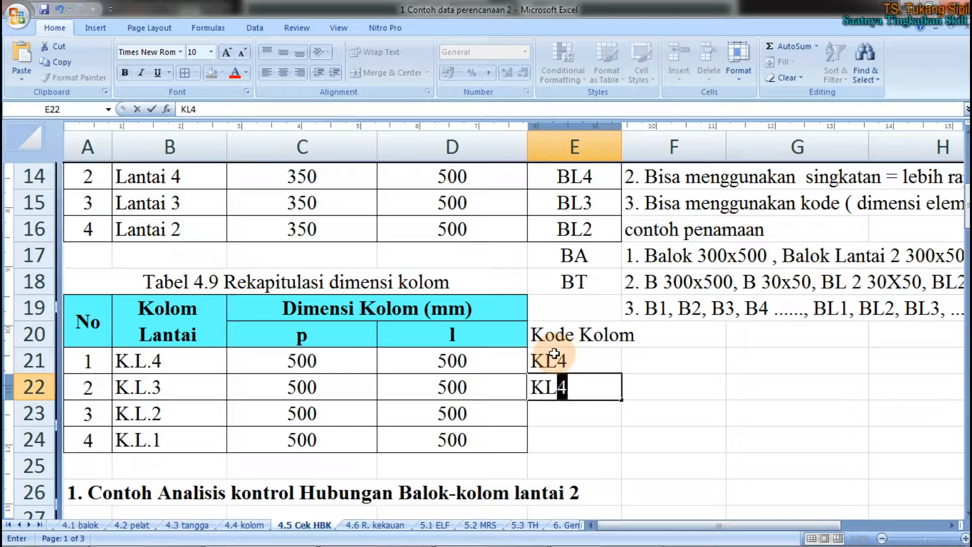
type("3")
key("Return")
type("KL2")
key("Return")
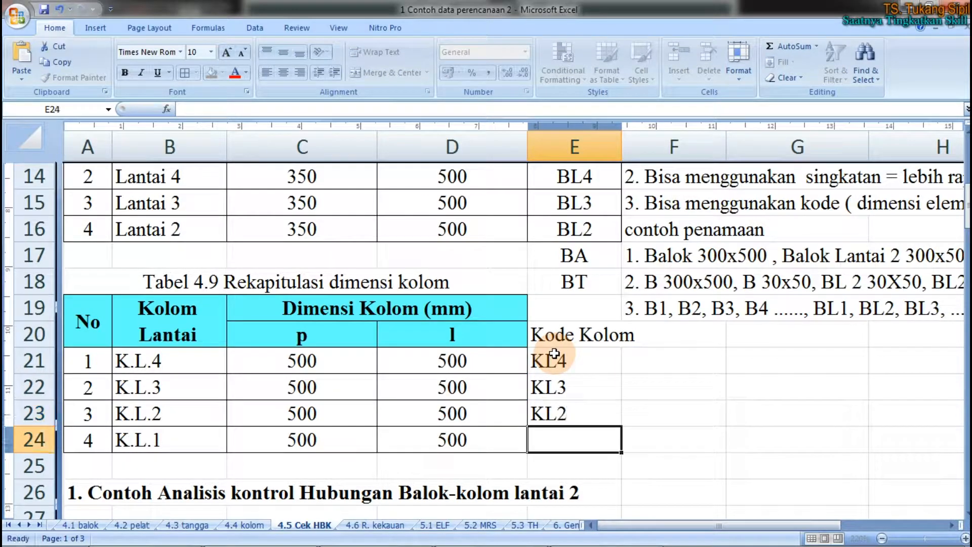
type("KL1")
key("Return")
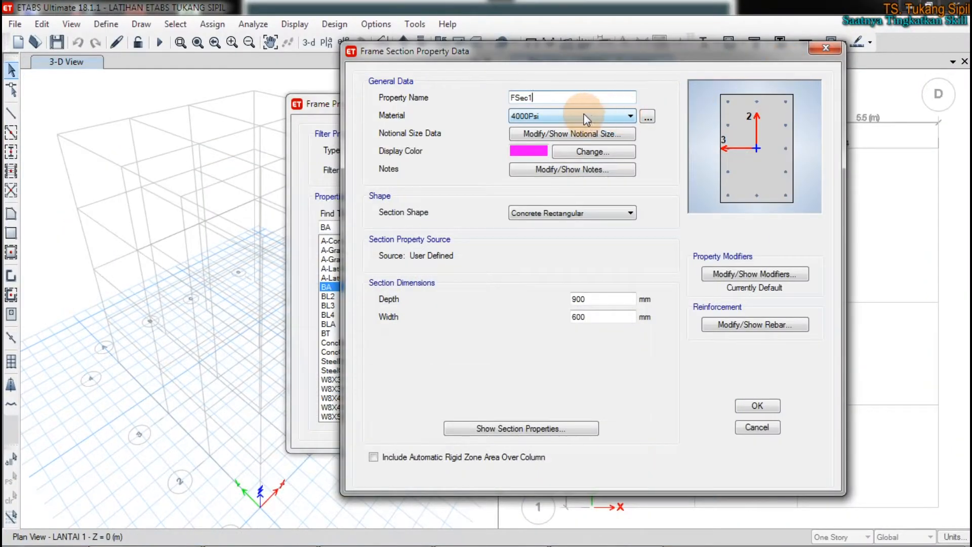
Return to ETABS, name the new frame section KL1 and assign it the material B 25 MPa.
key("shift+Tab")
type("K")
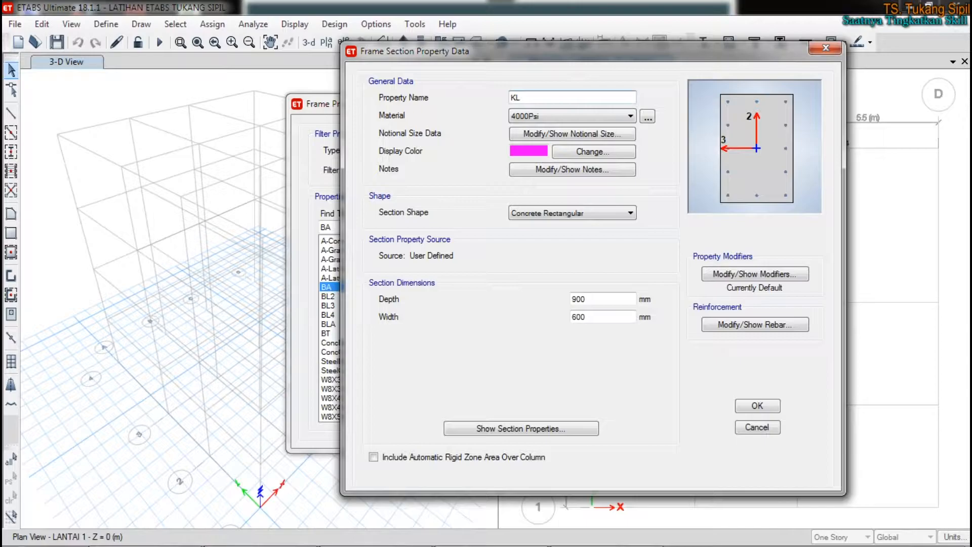
left_click(527, 116)
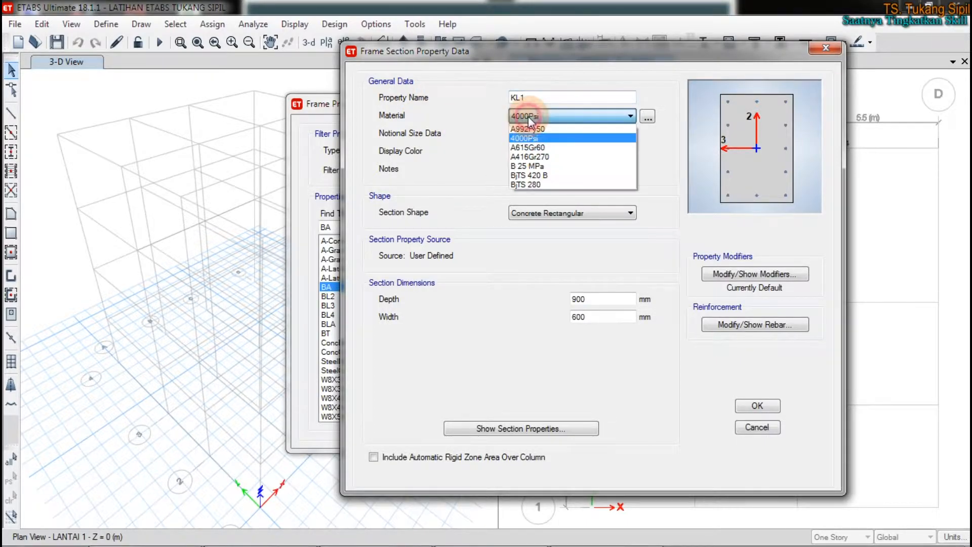
left_click(532, 167)
Change the display color of section KL1 to brown.
left_click(535, 150)
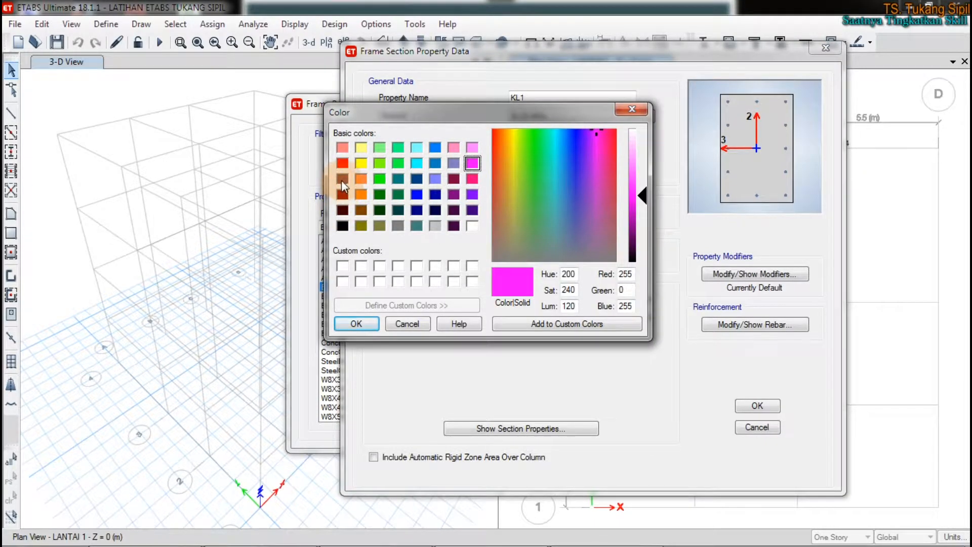
left_click(360, 210)
left_click(357, 323)
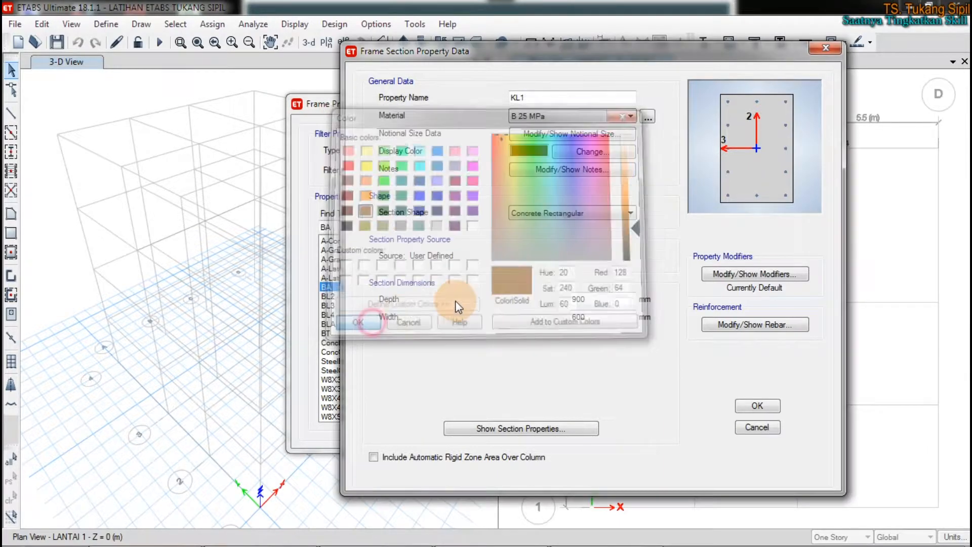
Set both the depth and the width of section KL1 to 500 mm.
double_click(587, 299)
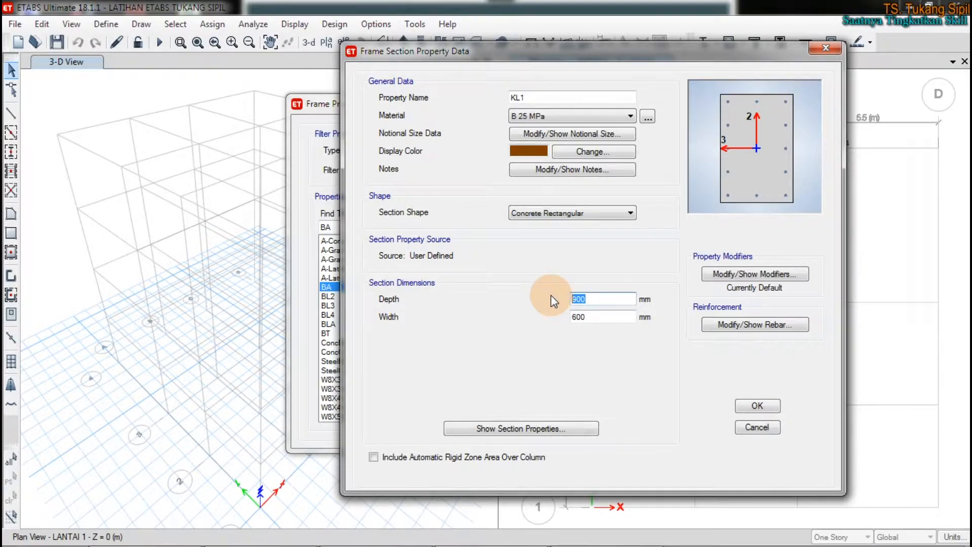
type("500")
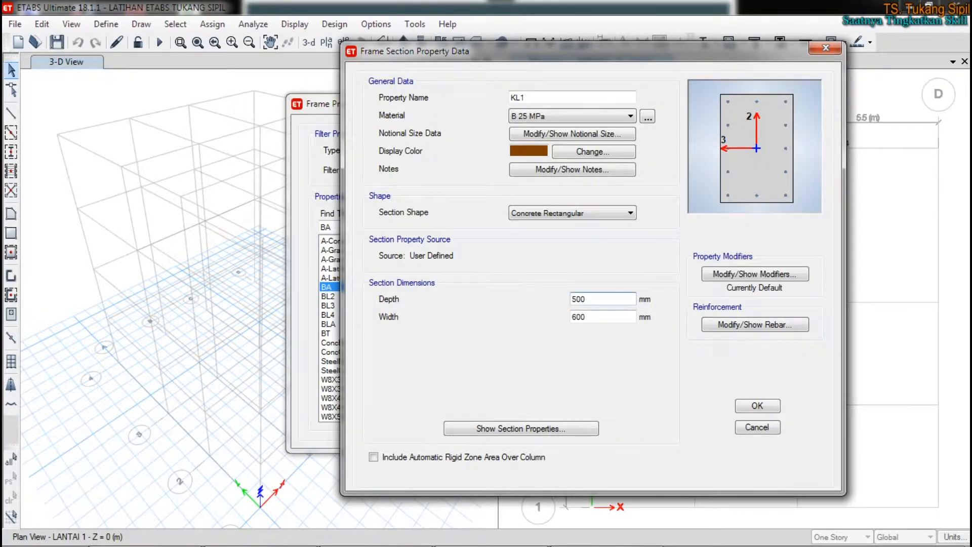
key("Tab")
type("5")
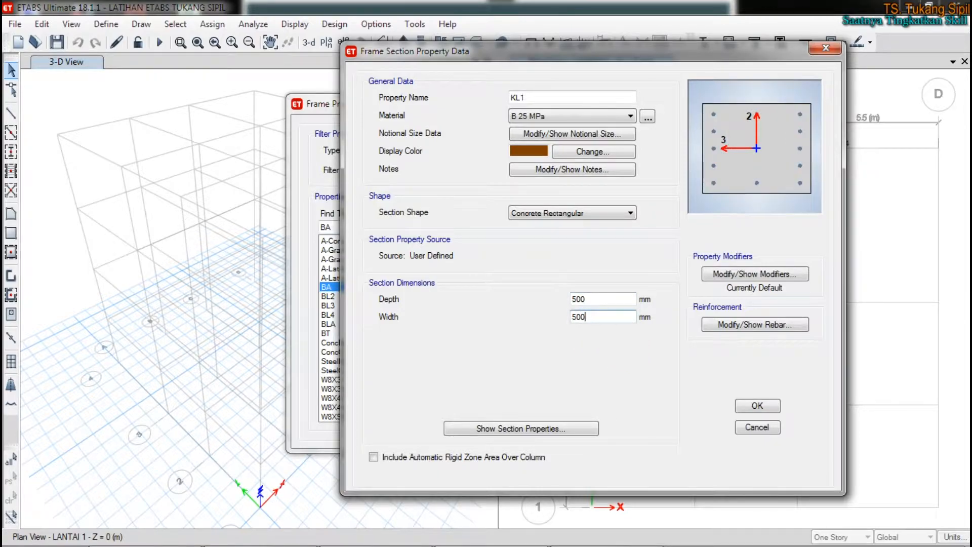
left_click(602, 300)
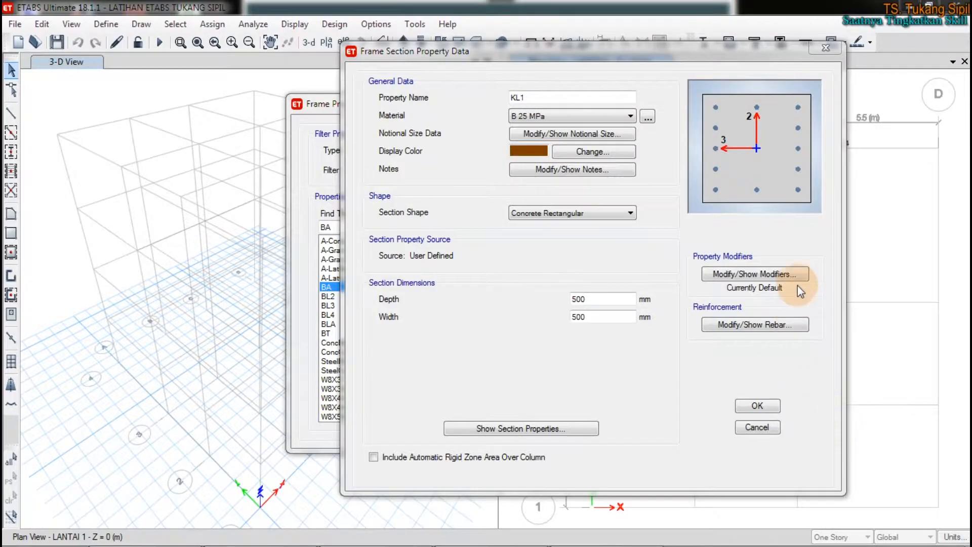
Open the stiffness modifiers of section KL1 and consult the inertia reduction table, Tabel 4.13, on the Excel sheet "4.6 R. kekauan".
left_click(788, 281)
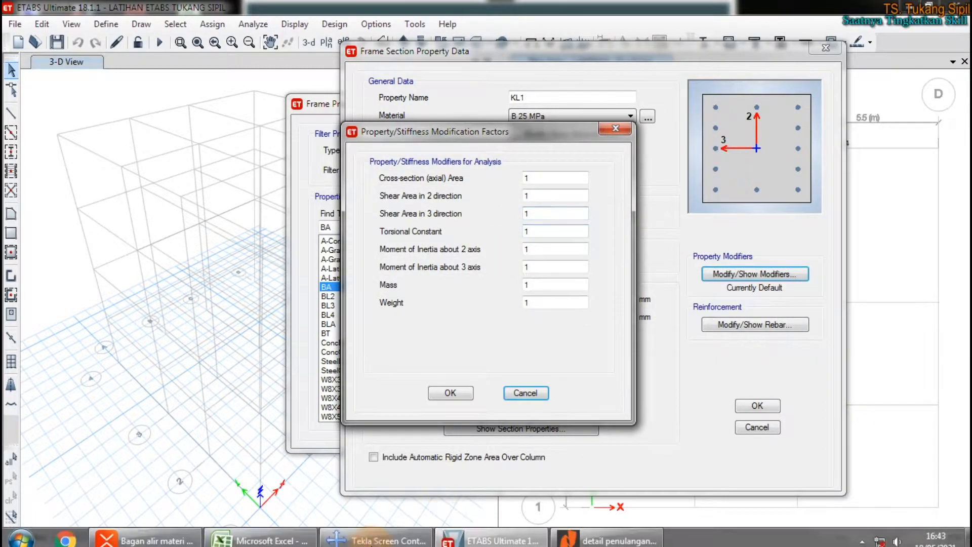
left_click(278, 531)
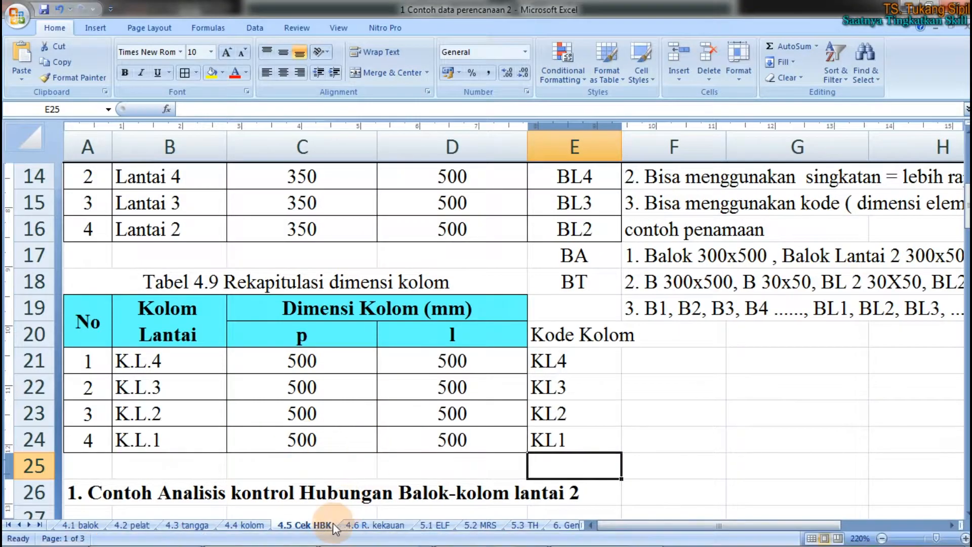
left_click(380, 525)
left_click(579, 384)
scroll(579, 379, "down", 2)
left_click(557, 360)
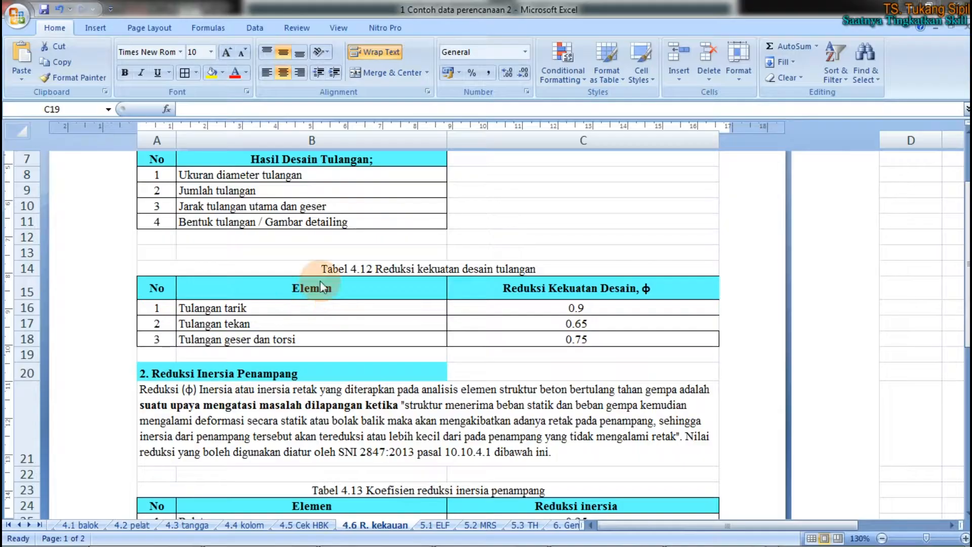
scroll(419, 380, "down", 3)
left_click(433, 414)
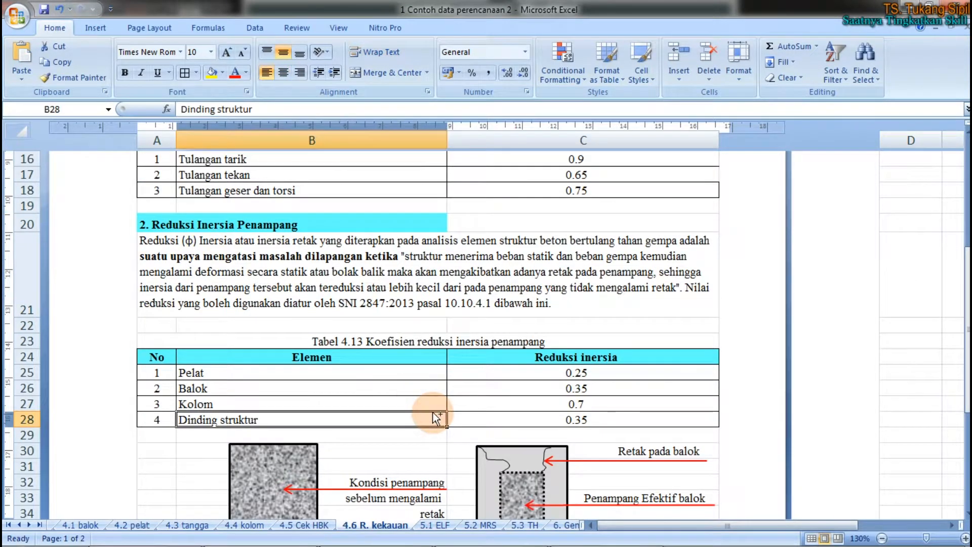
key("alt+Tab")
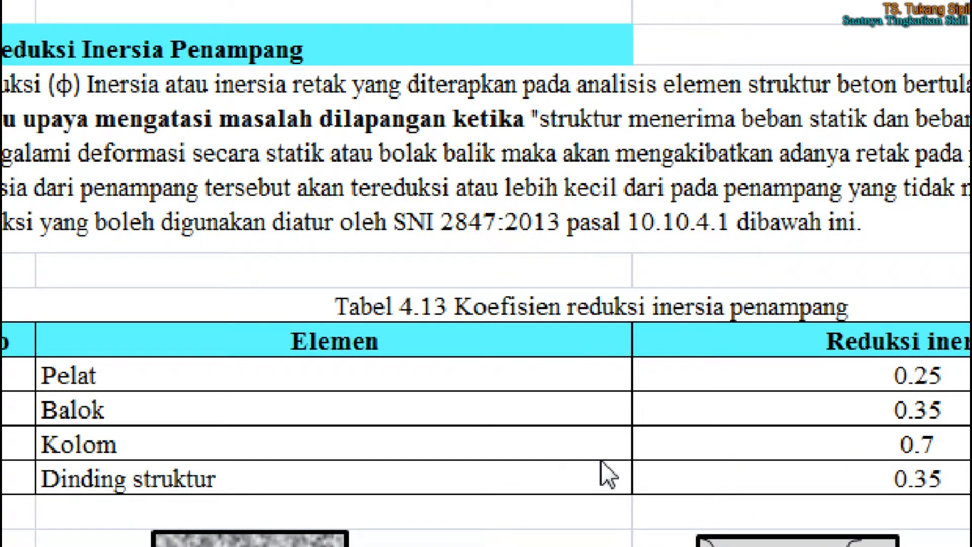
mouse_move(940, 428)
left_mouse_down()
mouse_move(861, 448)
mouse_move(942, 425)
left_mouse_up()
left_click(884, 415)
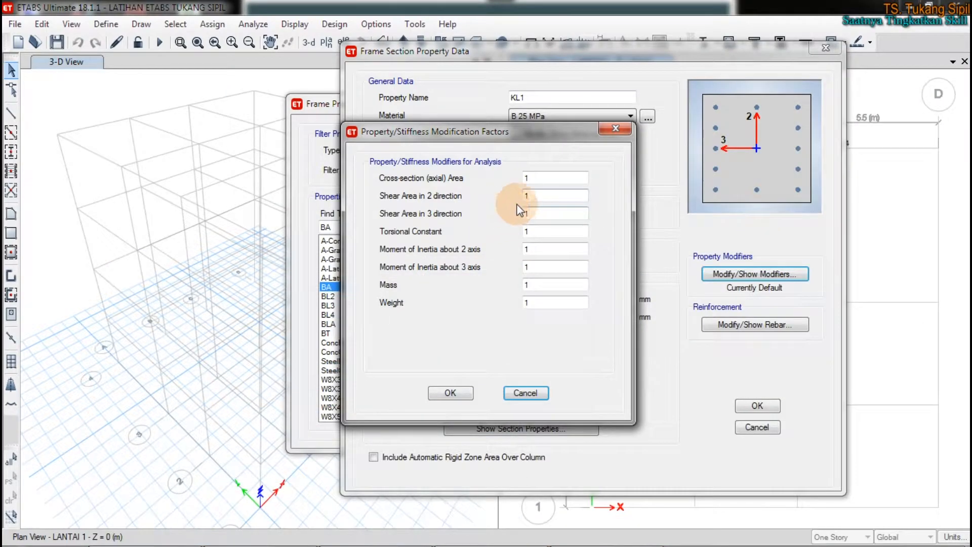
Set the shear area modifiers in the 2 and 3 directions to 0.7 for section KL1.
left_click(545, 193)
left_click_drag(547, 194, 516, 197)
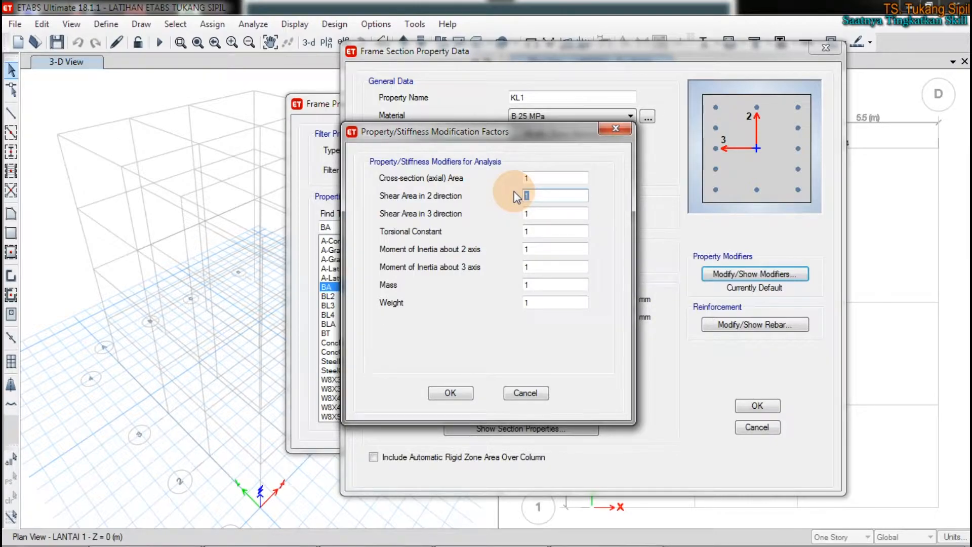
type("7")
double_click(564, 194)
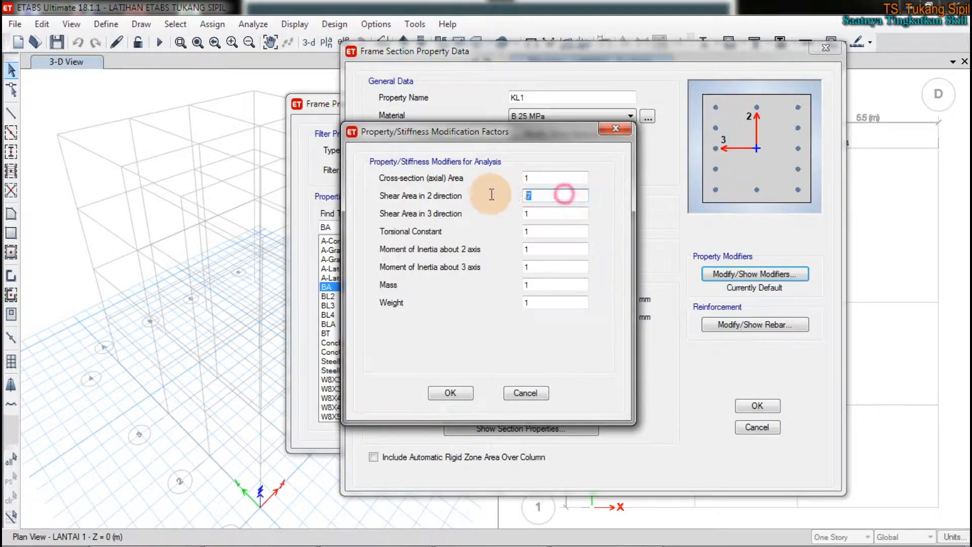
double_click(534, 213)
type(".7")
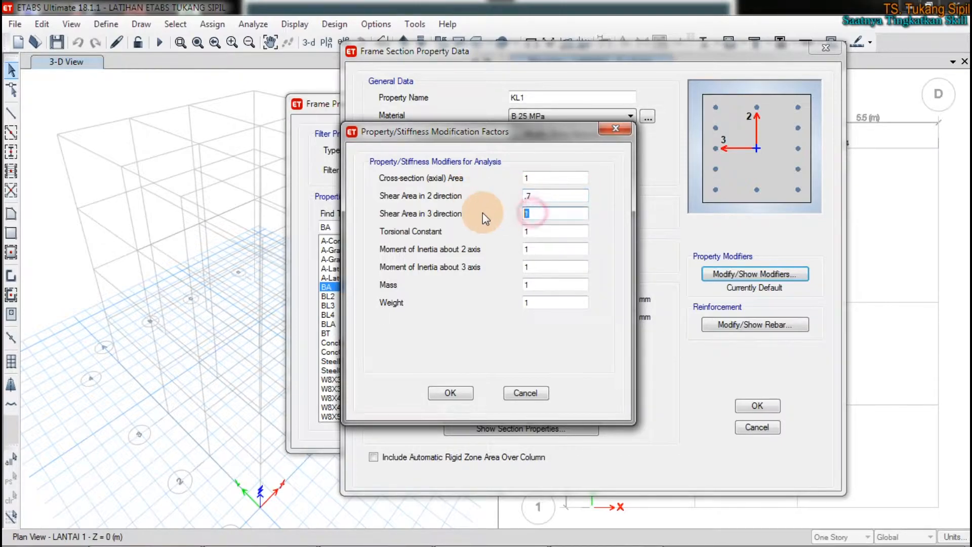
Set the torsional constant and the moment of inertia modifiers about the 2 and 3 axes to 0.7 and accept the modifiers.
double_click(524, 232)
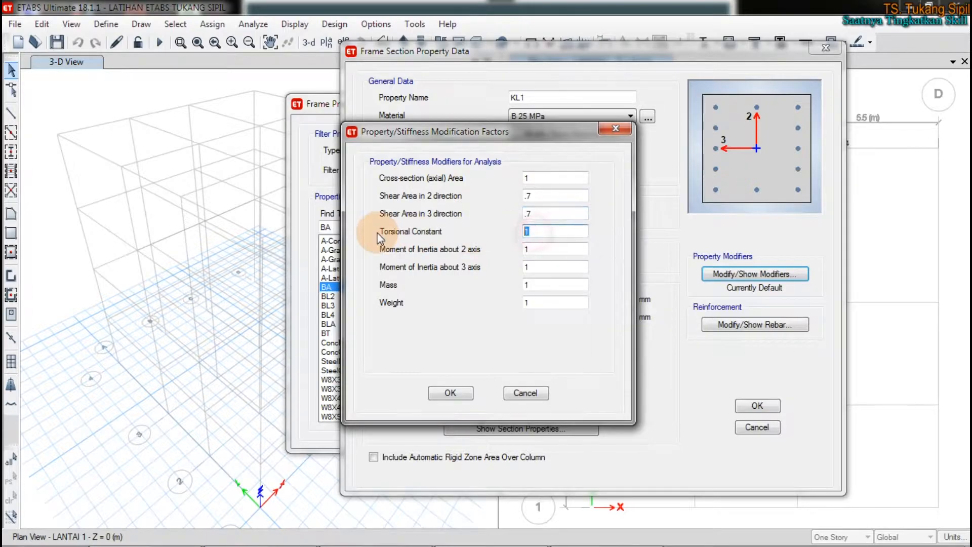
type(".7")
double_click(534, 251)
type(".7")
double_click(531, 267)
type(".7")
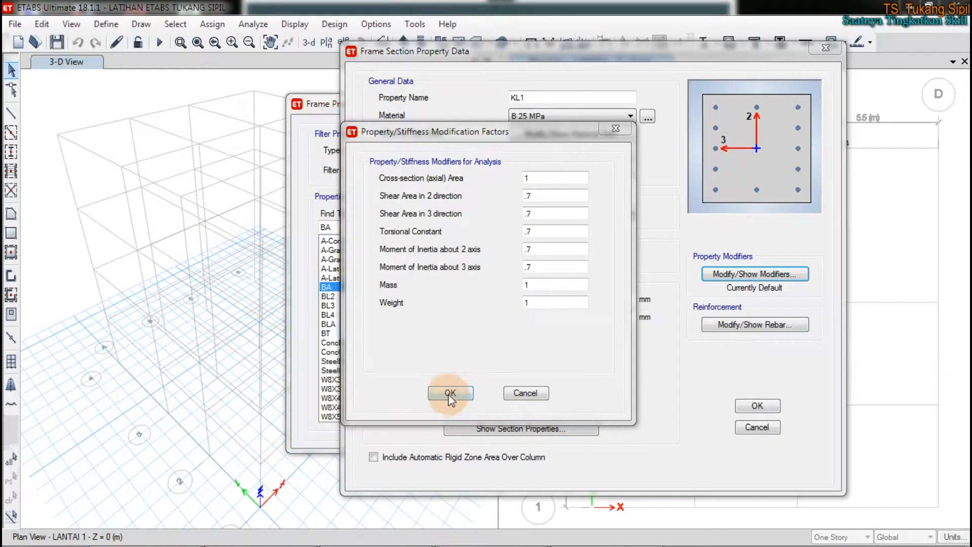
left_click(451, 393)
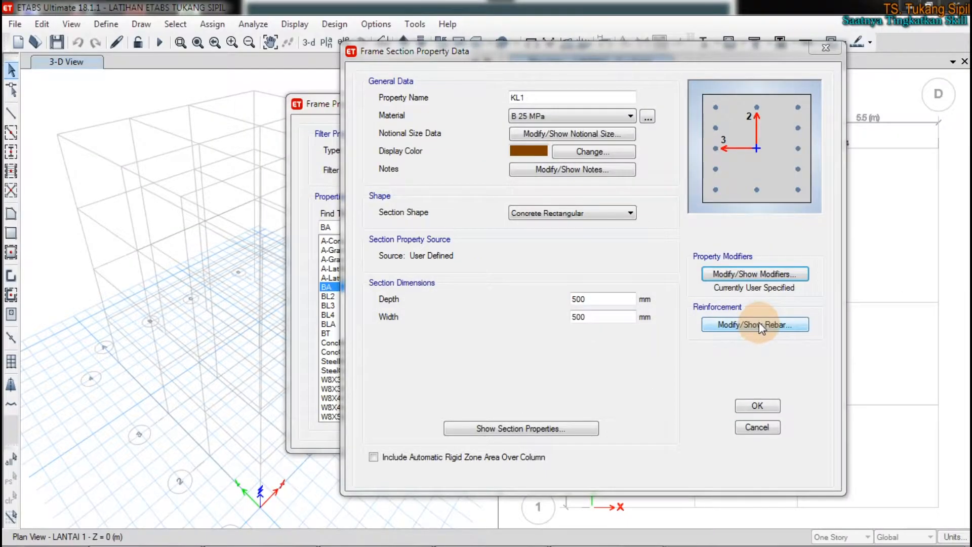
Open the reinforcement data of section KL1 and assign BjTS 420 B to the longitudinal bars and BjTS 280 to the ties.
left_click(691, 327)
left_click_drag(520, 68, 574, 71)
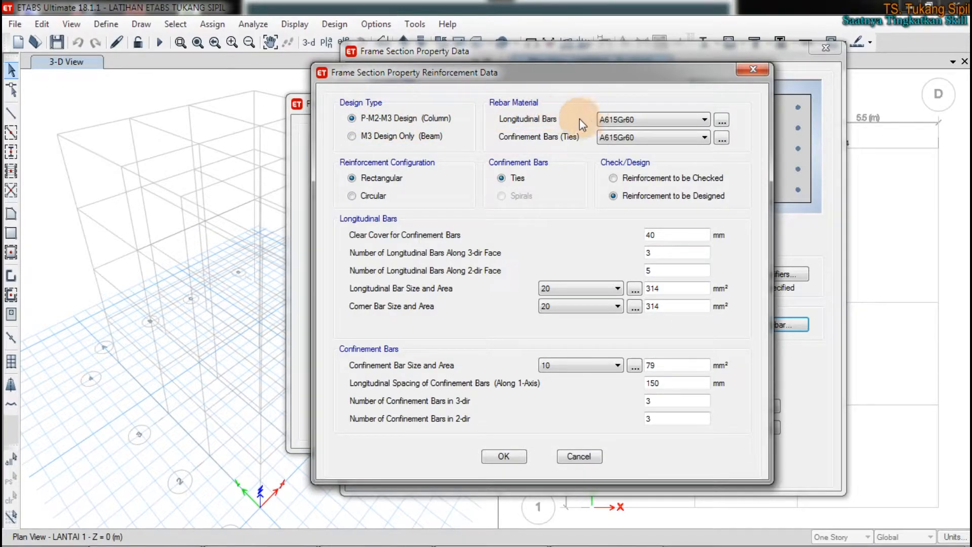
left_click(607, 121)
left_click(617, 147)
left_click(619, 142)
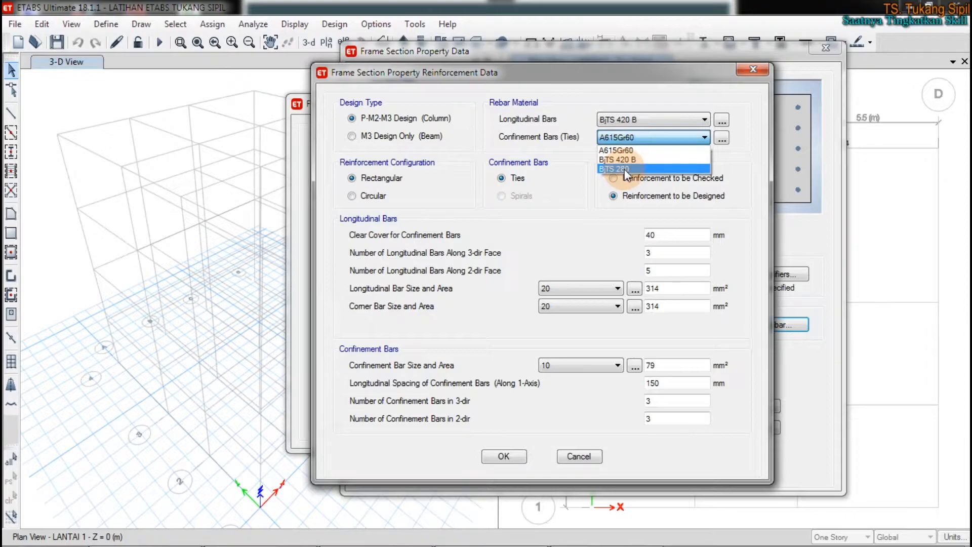
left_click(626, 169)
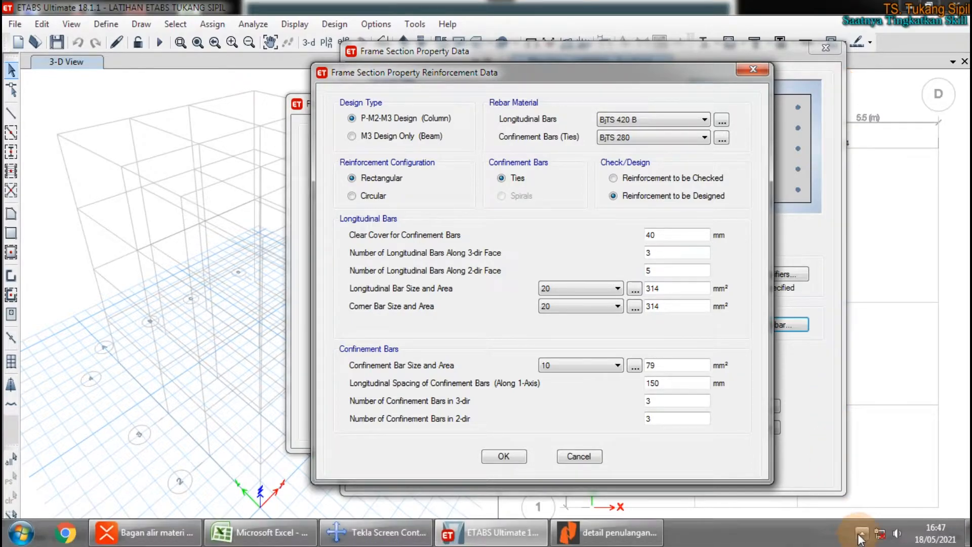
left_click(860, 534)
left_click(694, 435)
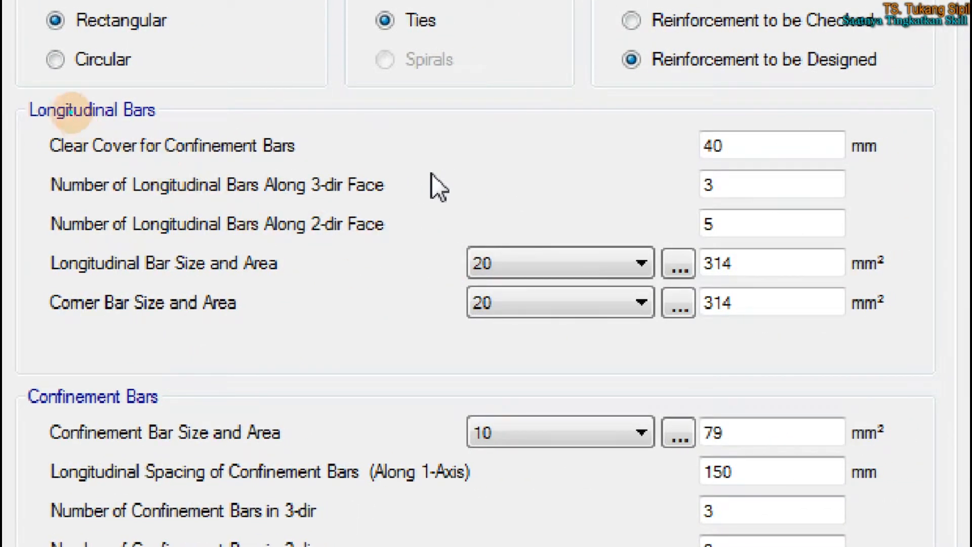
mouse_move(57, 88)
left_mouse_down()
mouse_move(11, 122)
mouse_move(166, 134)
mouse_move(108, 89)
mouse_move(82, 90)
left_mouse_up()
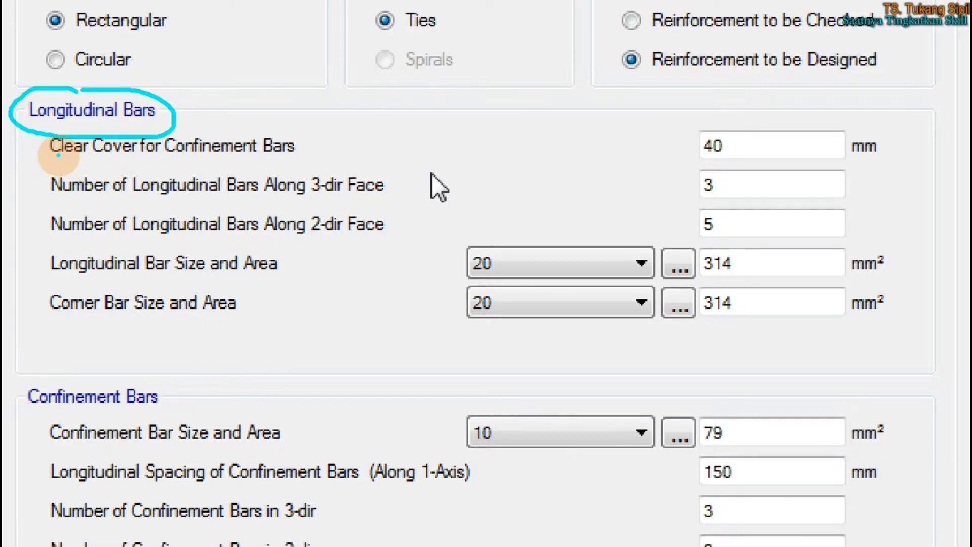
mouse_move(727, 121)
left_mouse_down()
mouse_move(673, 151)
mouse_move(722, 124)
mouse_move(756, 158)
mouse_move(796, 132)
mouse_move(790, 148)
mouse_move(797, 130)
left_mouse_up()
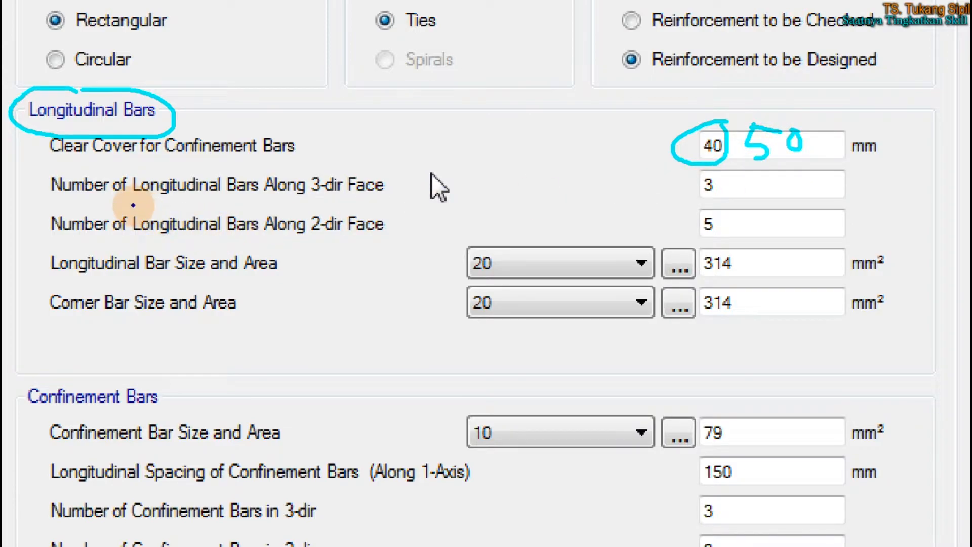
left_click_drag(130, 204, 365, 186)
left_click_drag(260, 233, 371, 234)
left_click_drag(723, 183, 760, 174)
mouse_move(744, 206)
left_mouse_down()
mouse_move(749, 230)
mouse_move(785, 213)
left_mouse_up()
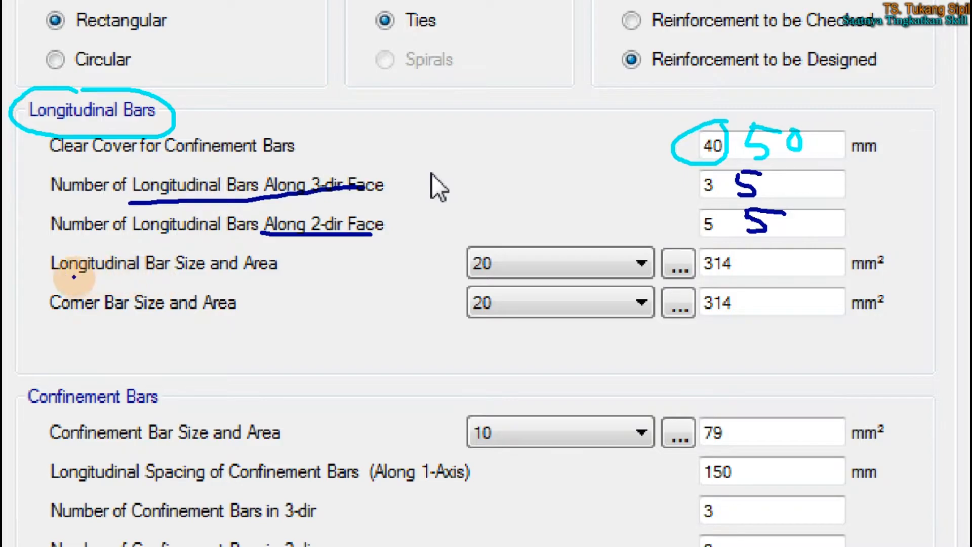
left_click_drag(64, 277, 302, 271)
mouse_move(399, 245)
left_mouse_down()
mouse_move(405, 269)
mouse_move(437, 259)
mouse_move(438, 276)
left_mouse_up()
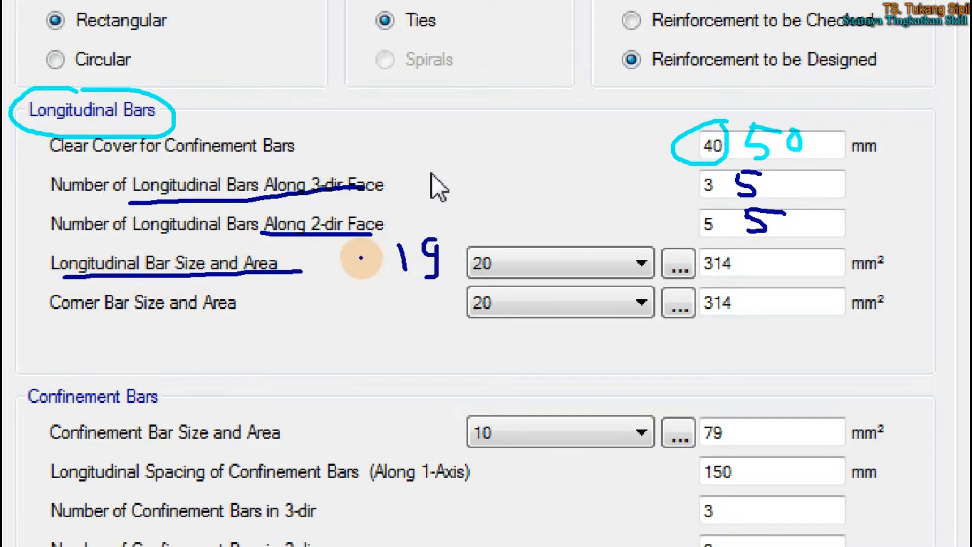
mouse_move(359, 243)
left_mouse_down()
mouse_move(359, 273)
mouse_move(386, 252)
mouse_move(362, 274)
left_mouse_up()
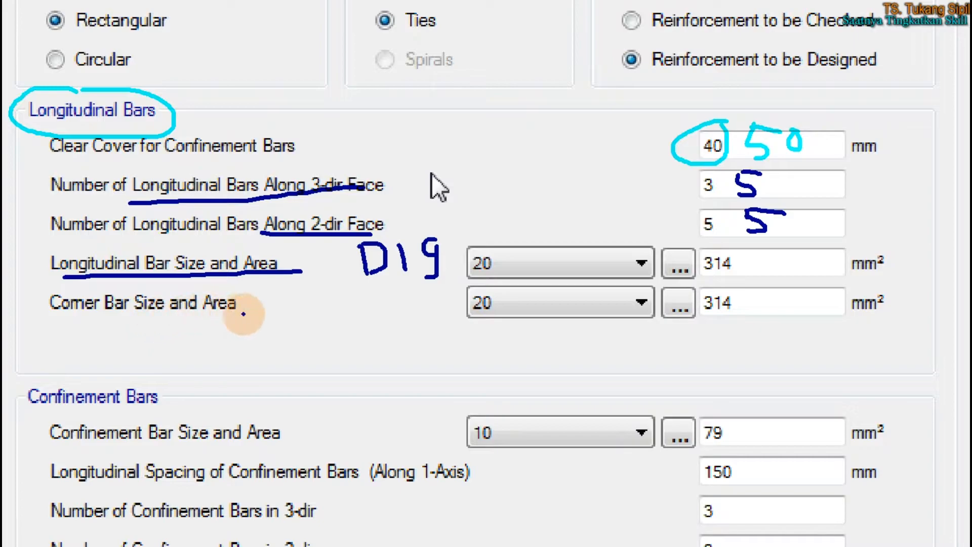
mouse_move(373, 299)
left_mouse_down()
mouse_move(372, 321)
mouse_move(412, 310)
mouse_move(375, 332)
left_mouse_up()
mouse_move(419, 298)
left_mouse_down()
mouse_move(418, 324)
mouse_move(444, 322)
mouse_move(437, 329)
left_mouse_up()
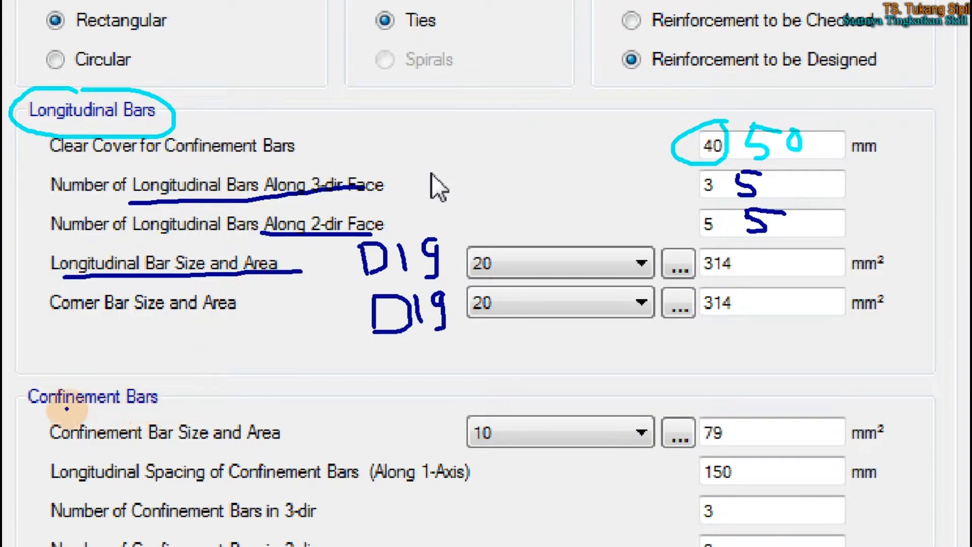
mouse_move(20, 379)
left_mouse_down()
mouse_move(21, 428)
mouse_move(197, 405)
mouse_move(127, 374)
mouse_move(44, 379)
left_mouse_up()
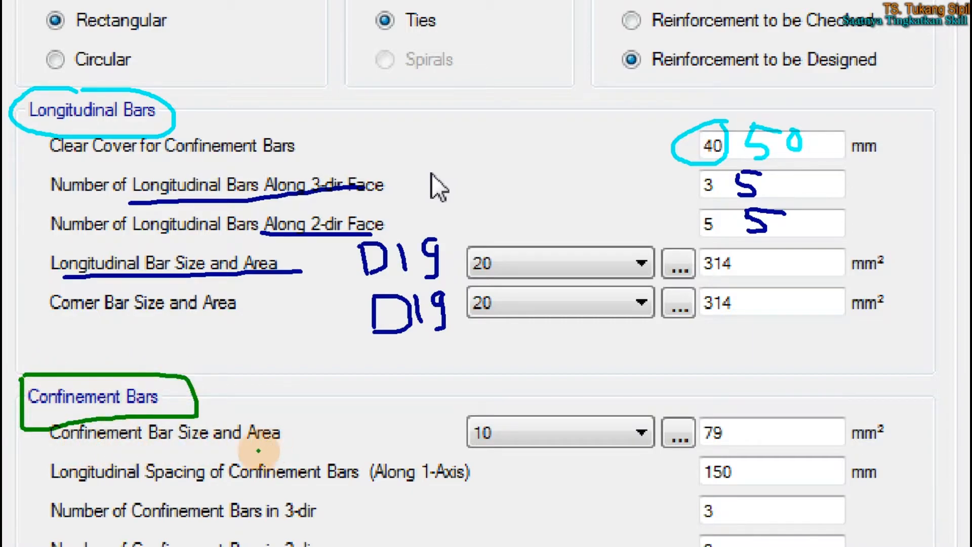
mouse_move(483, 392)
left_mouse_down()
mouse_move(455, 430)
mouse_move(471, 405)
left_mouse_up()
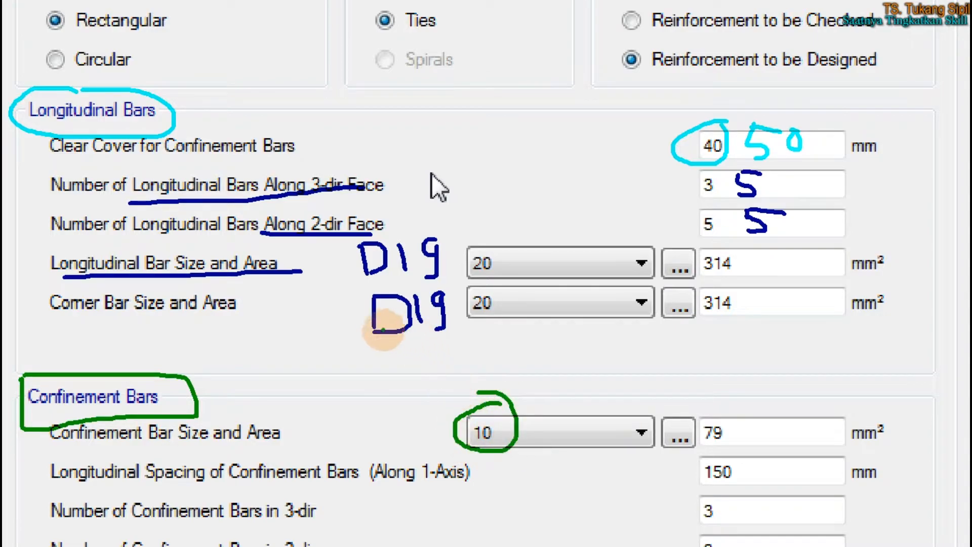
mouse_move(372, 349)
left_mouse_down()
mouse_move(458, 335)
mouse_move(421, 374)
mouse_move(449, 410)
mouse_move(454, 387)
left_mouse_up()
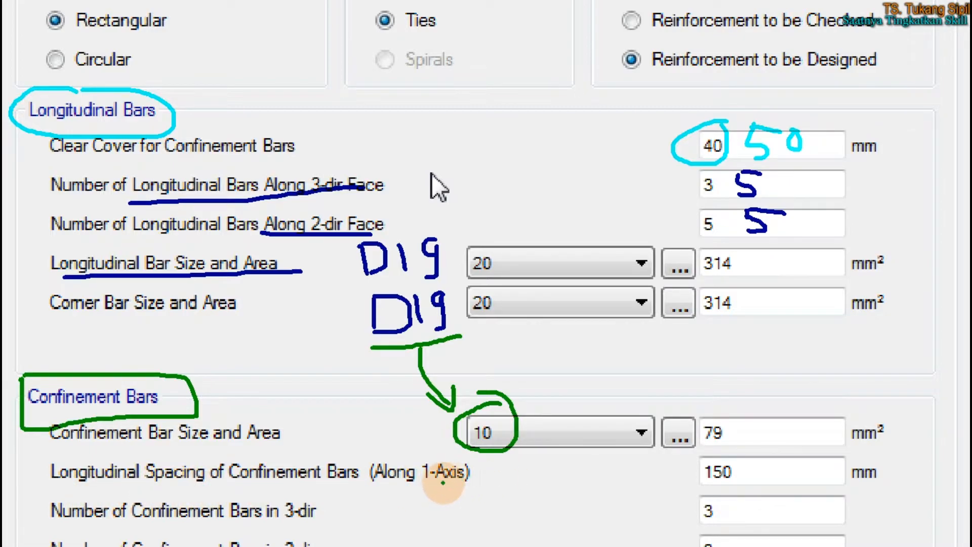
mouse_move(741, 459)
left_mouse_down()
mouse_move(720, 457)
mouse_move(719, 489)
mouse_move(687, 459)
left_mouse_up()
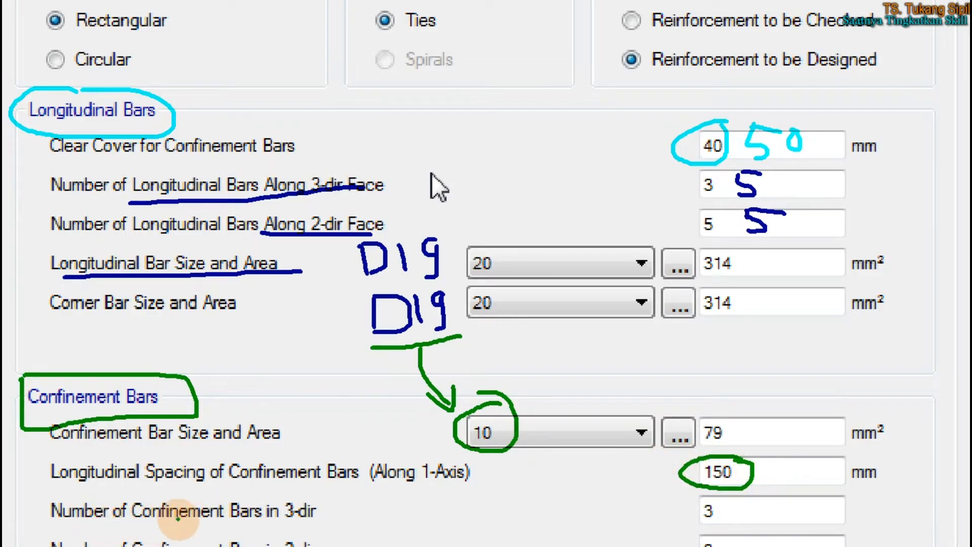
mouse_move(316, 491)
left_mouse_down()
mouse_move(282, 491)
mouse_move(291, 524)
mouse_move(320, 486)
left_mouse_up()
left_click_drag(551, 494, 557, 529)
left_click_drag(613, 498, 614, 527)
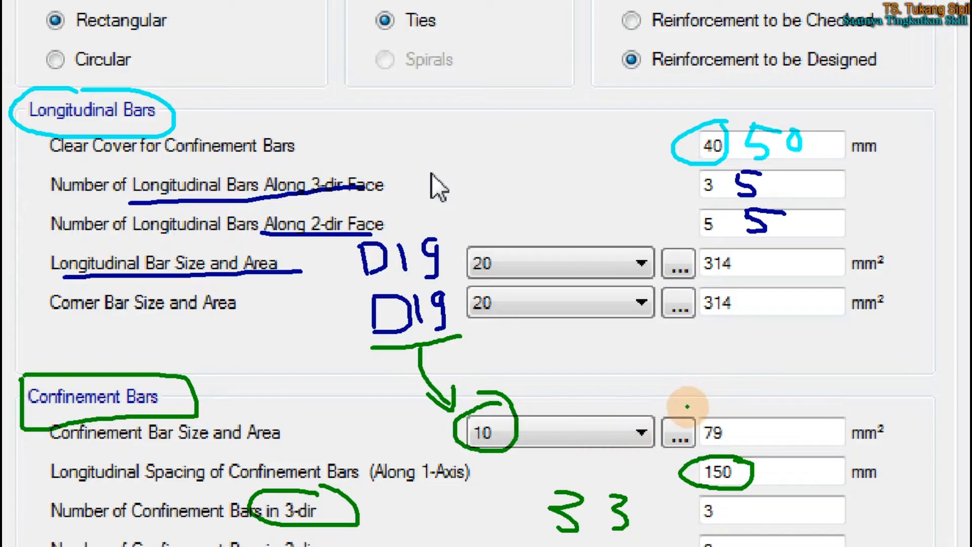
key("Escape")
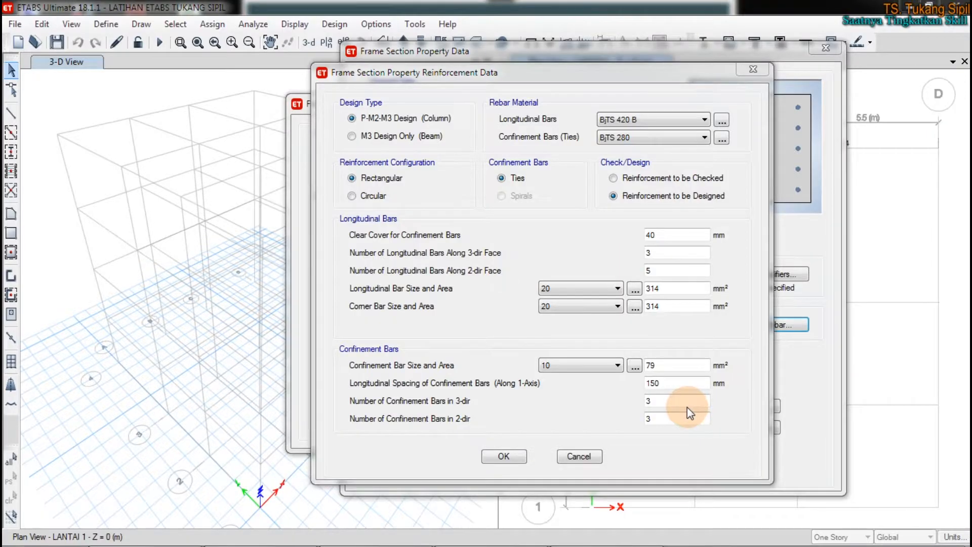
Set the clear cover for confinement bars to 50 mm and the number of longitudinal bars along the 3-dir face to 5.
double_click(664, 233)
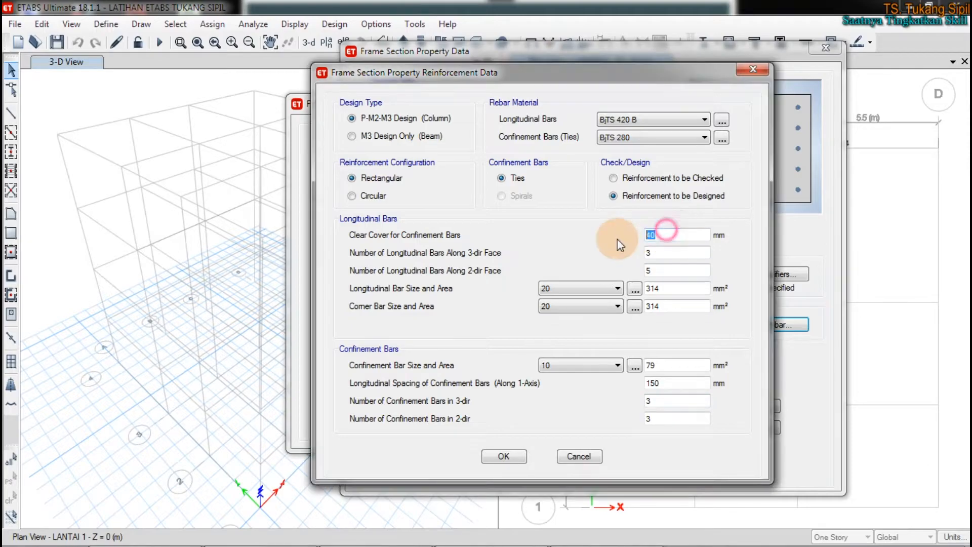
type("50")
double_click(663, 252)
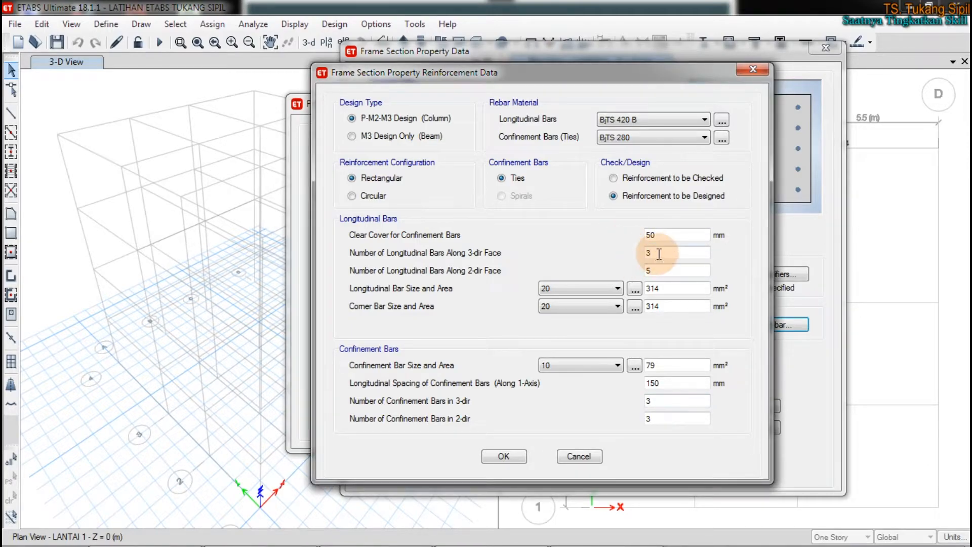
left_click_drag(651, 74, 561, 50)
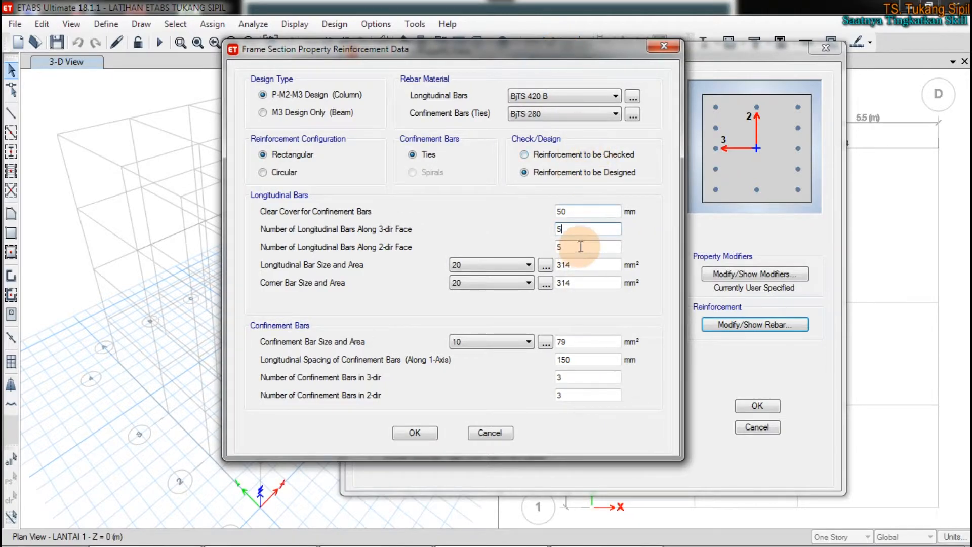
type("5")
Choose D19 as both the longitudinal and the corner bar size, and check the confinement bar settings.
left_click(494, 265)
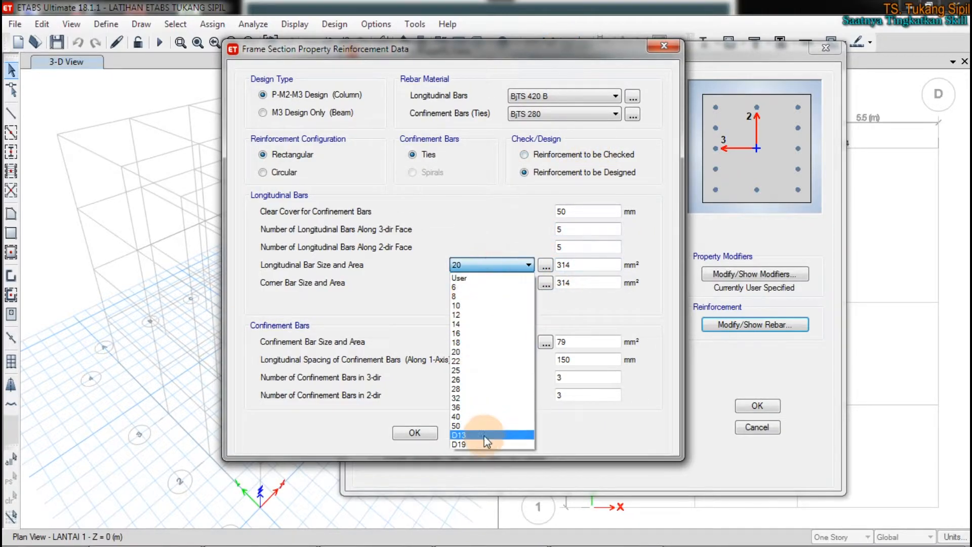
left_click(485, 444)
left_click(484, 283)
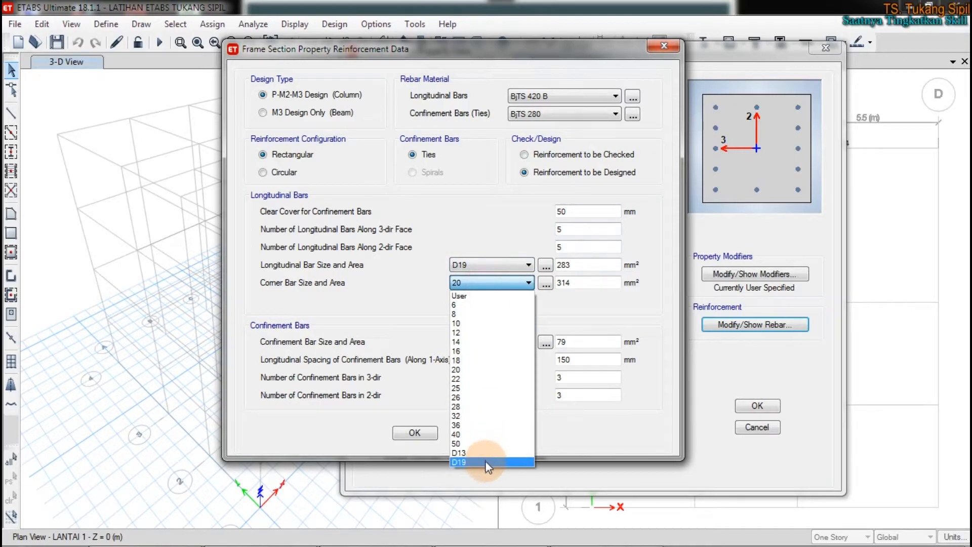
left_click(484, 462)
left_click(486, 340)
left_click(487, 341)
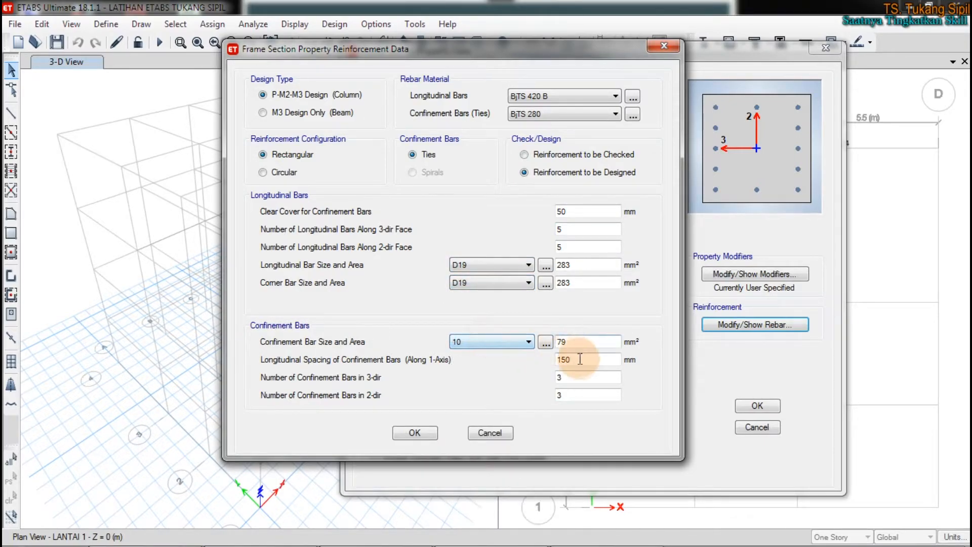
left_click(582, 377)
left_click(582, 394)
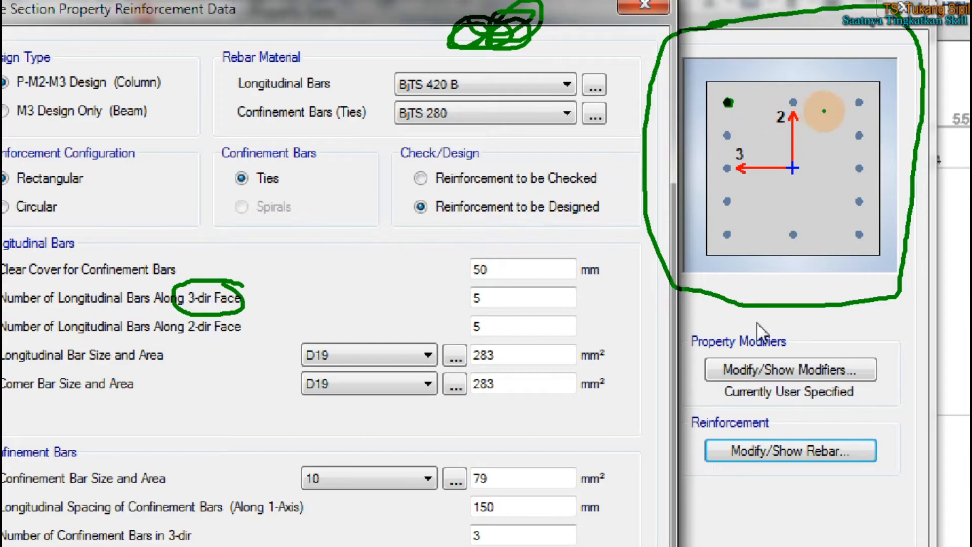
mouse_move(863, 90)
left_mouse_down()
mouse_move(713, 90)
mouse_move(717, 98)
mouse_move(694, 91)
mouse_move(717, 98)
left_mouse_up()
mouse_move(862, 94)
left_mouse_down()
mouse_move(870, 108)
mouse_move(861, 95)
left_mouse_up()
mouse_move(797, 89)
left_mouse_down()
mouse_move(812, 93)
mouse_move(803, 89)
left_mouse_up()
mouse_move(721, 90)
left_mouse_down()
mouse_move(710, 109)
mouse_move(744, 98)
left_mouse_up()
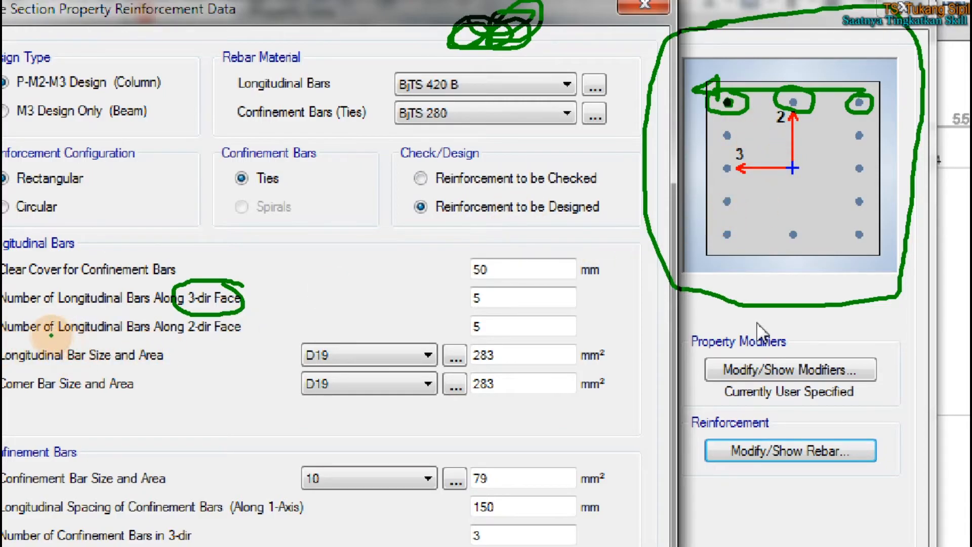
mouse_move(30, 339)
left_mouse_down()
mouse_move(217, 336)
mouse_move(249, 324)
mouse_move(200, 315)
mouse_move(195, 341)
left_mouse_up()
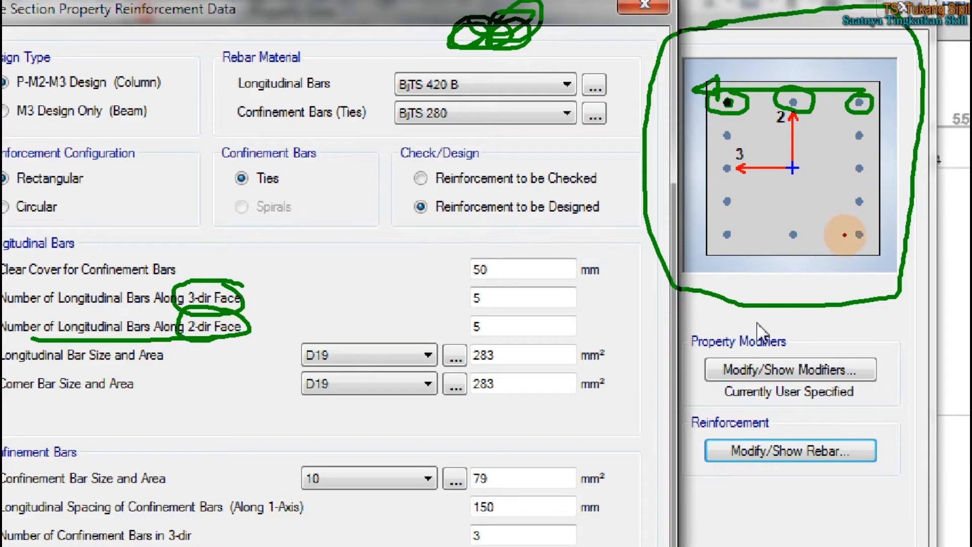
mouse_move(844, 234)
left_mouse_down()
mouse_move(840, 120)
mouse_move(846, 126)
left_mouse_up()
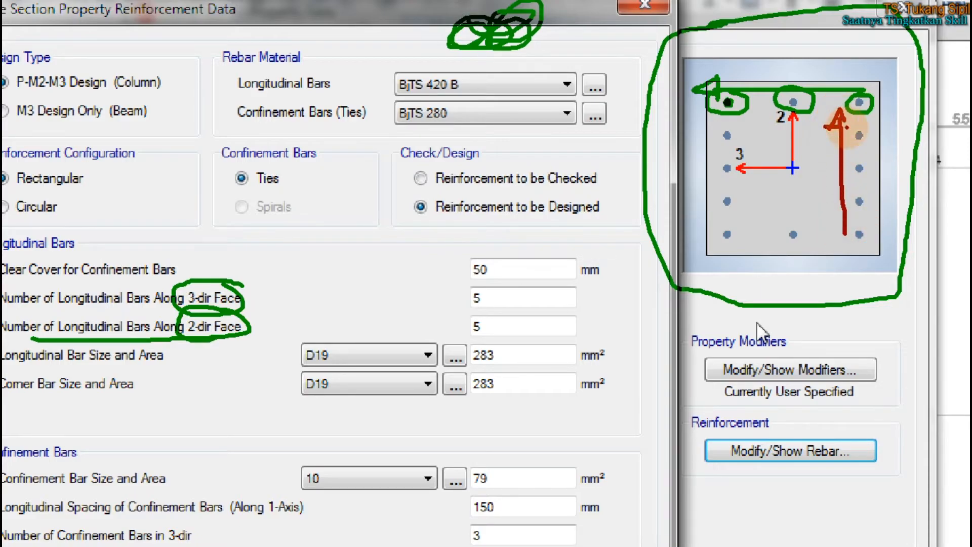
left_click_drag(865, 224, 871, 238)
left_click_drag(867, 193, 868, 205)
left_click_drag(852, 165, 863, 163)
left_click_drag(857, 128, 868, 138)
left_click_drag(865, 98, 866, 105)
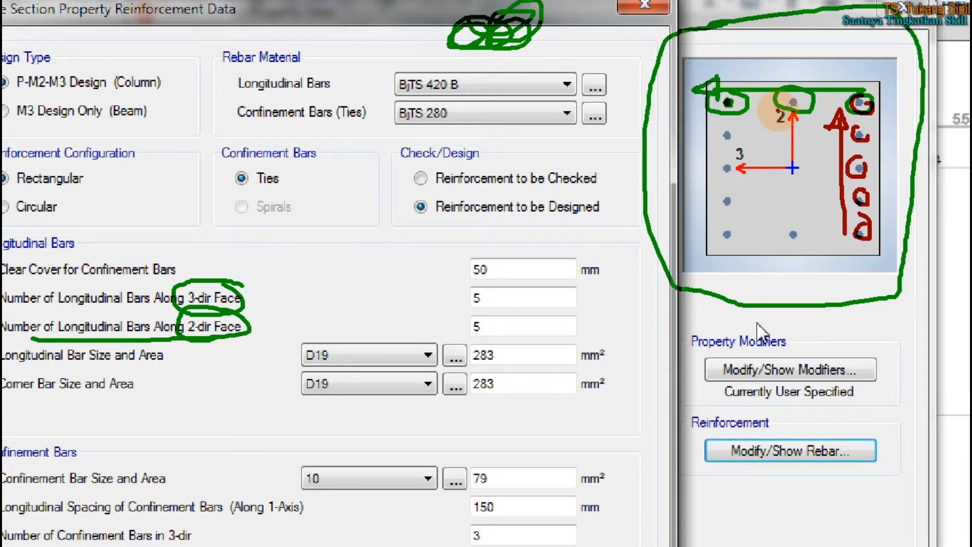
mouse_move(499, 281)
left_mouse_down()
mouse_move(458, 349)
mouse_move(484, 273)
left_mouse_up()
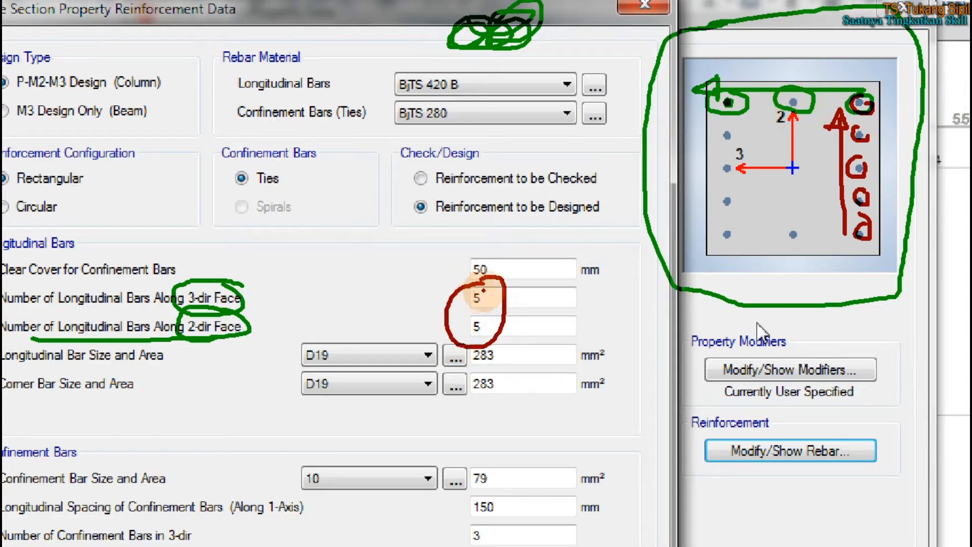
mouse_move(520, 291)
left_mouse_down()
mouse_move(534, 329)
mouse_move(519, 336)
left_mouse_up()
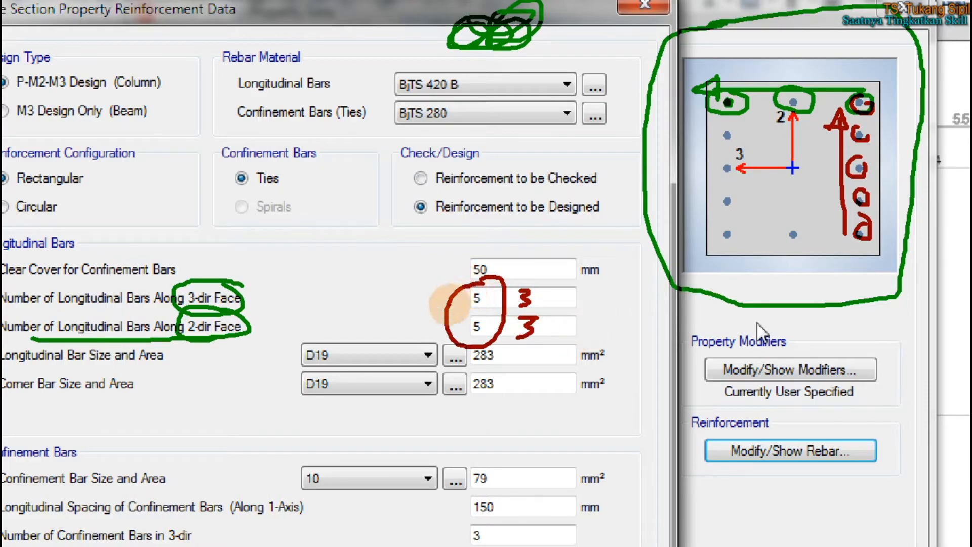
left_click_drag(445, 314, 505, 311)
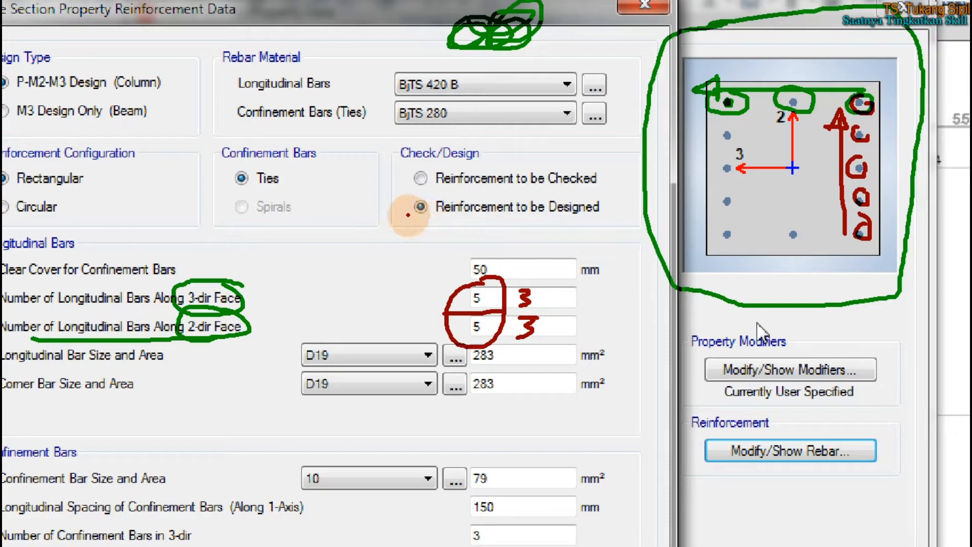
left_click_drag(410, 226, 407, 218)
mouse_move(464, 185)
left_mouse_down()
mouse_move(626, 191)
mouse_move(598, 232)
mouse_move(415, 233)
left_mouse_up()
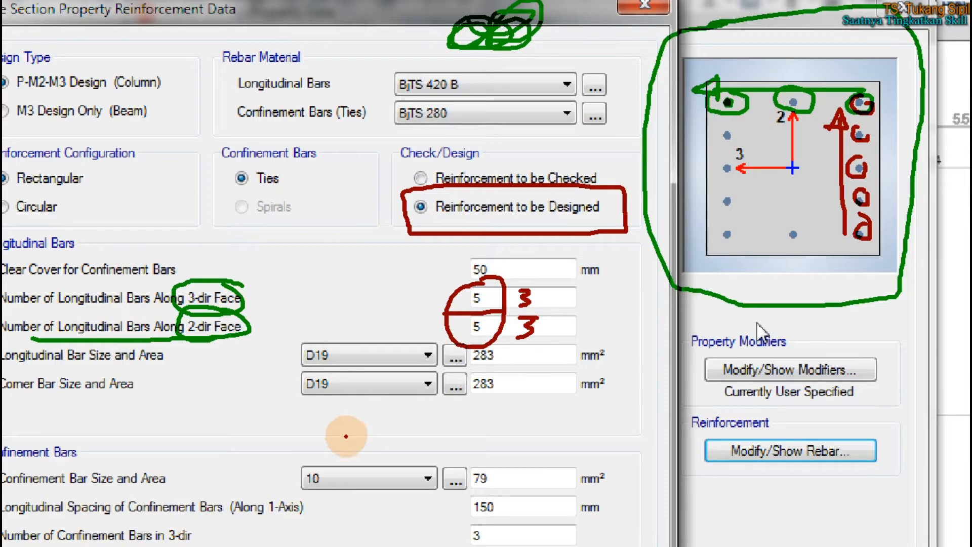
mouse_move(201, 448)
left_mouse_down()
mouse_move(521, 439)
mouse_move(637, 544)
left_mouse_up()
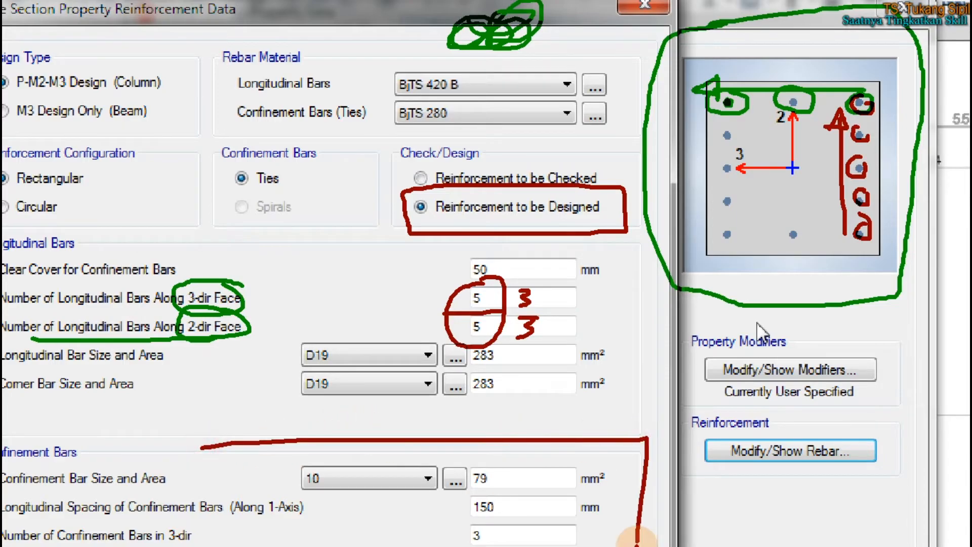
key("Escape")
left_click(441, 398)
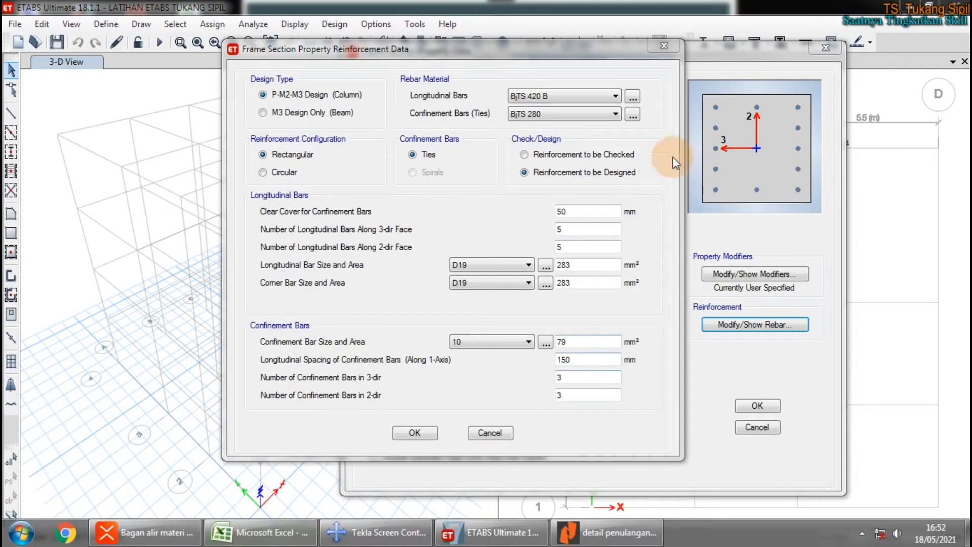
left_click(752, 184)
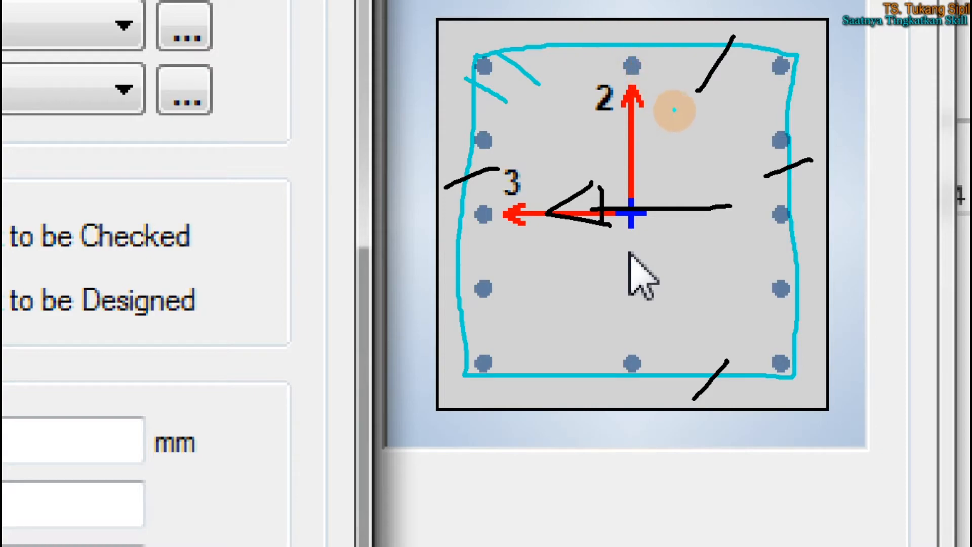
mouse_move(669, 105)
left_mouse_down()
mouse_move(634, 47)
mouse_move(610, 74)
mouse_move(603, 332)
mouse_move(617, 393)
mouse_move(633, 386)
mouse_move(644, 341)
mouse_move(657, 346)
left_mouse_up()
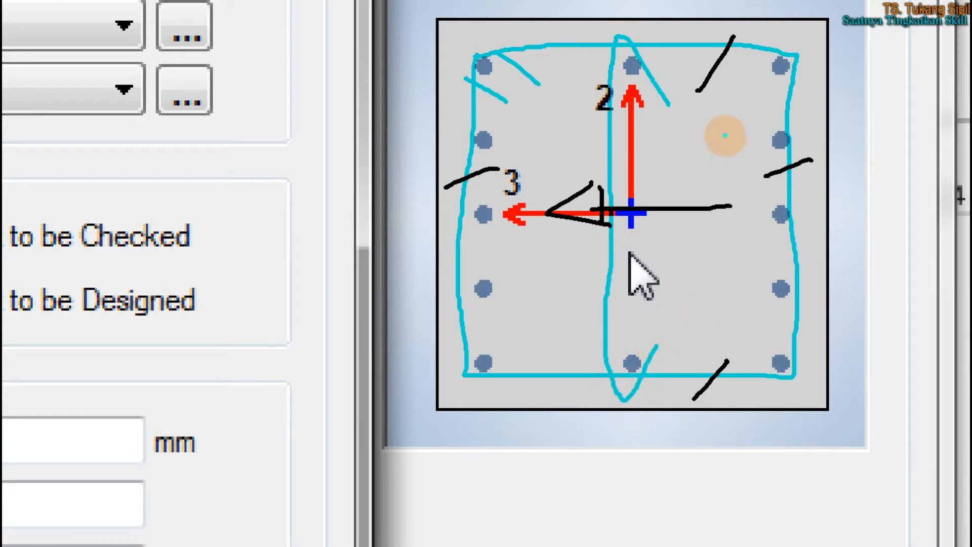
mouse_move(488, 188)
left_mouse_down()
mouse_move(450, 223)
mouse_move(707, 241)
mouse_move(803, 221)
mouse_move(799, 206)
mouse_move(771, 192)
left_mouse_up()
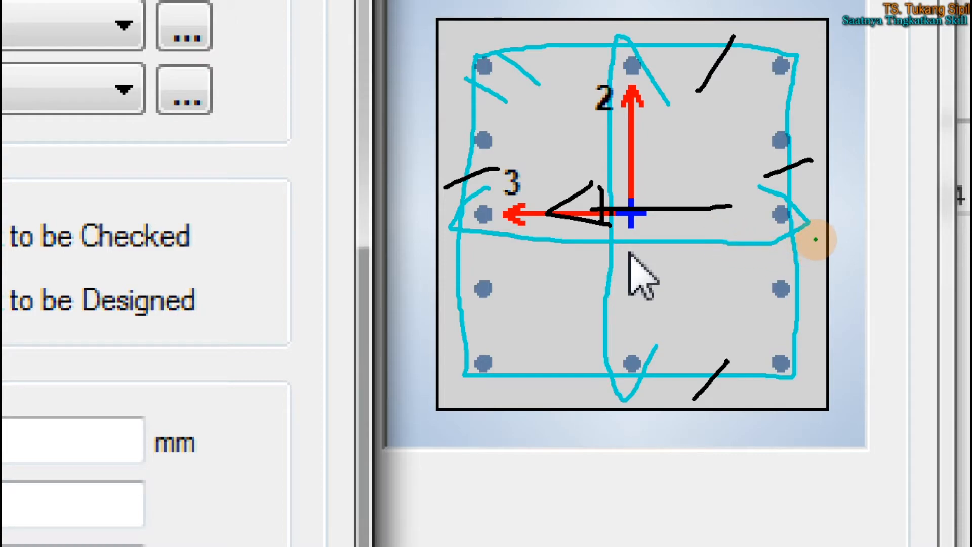
left_click_drag(814, 247, 775, 265)
left_click_drag(640, 273, 565, 305)
left_click_drag(482, 313, 415, 335)
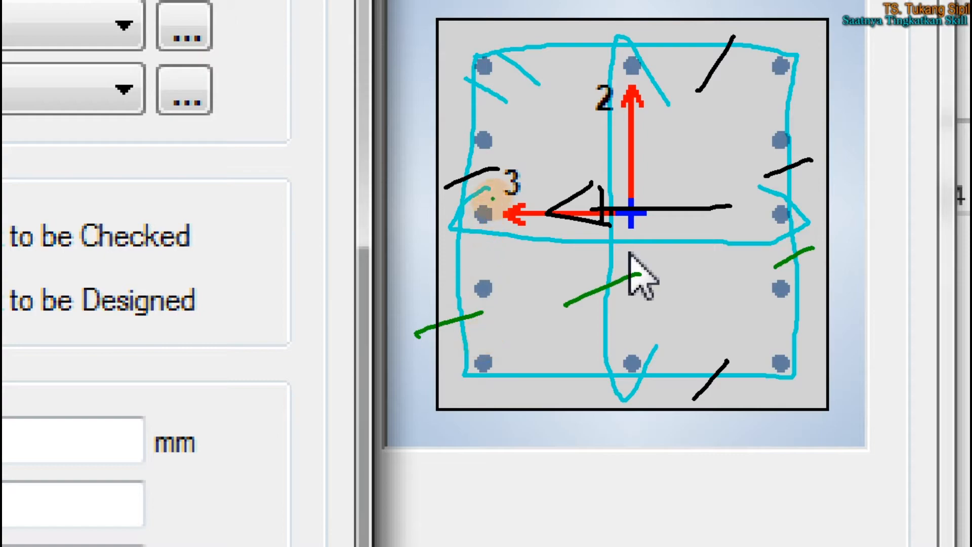
left_click_drag(757, 358, 736, 398)
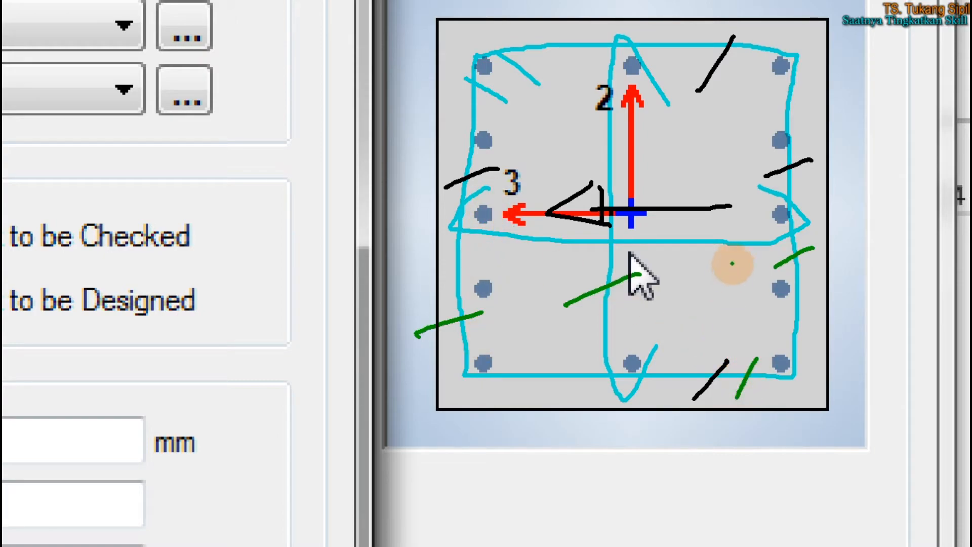
left_click_drag(738, 230, 719, 272)
left_click_drag(758, 35, 728, 94)
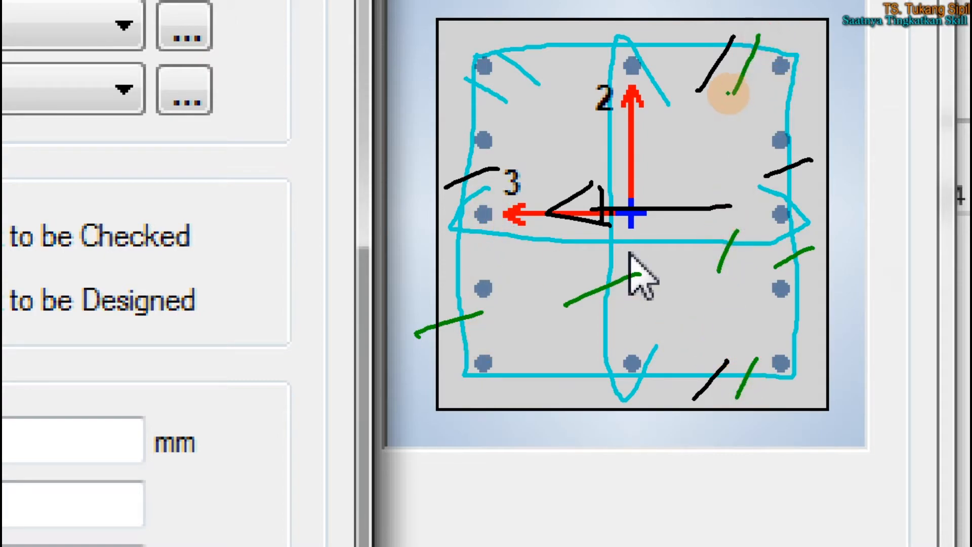
key("Escape")
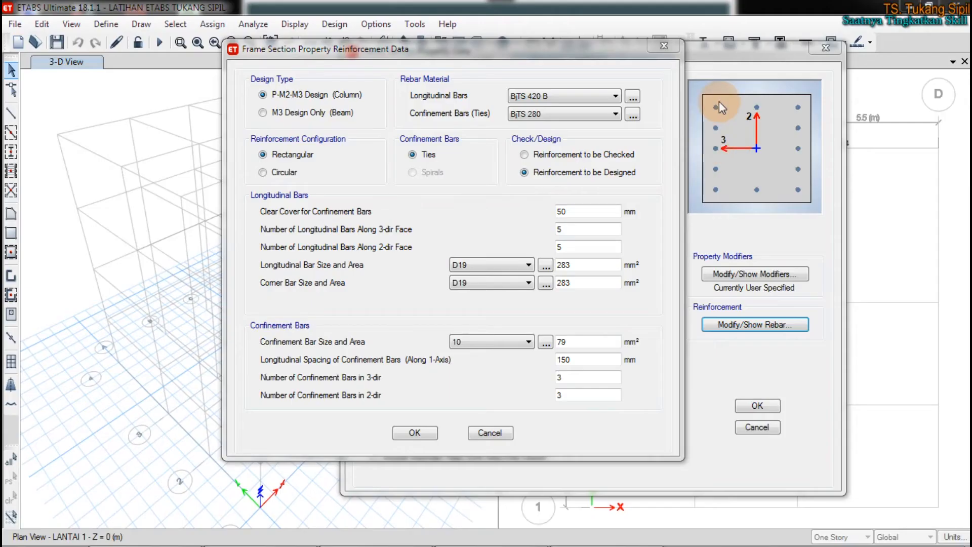
Switch to the detail penulangan 2847_2013 PDF in Nitro Pro and examine the tie arrangements in the general column stirrup details.
mouse_move(263, 532)
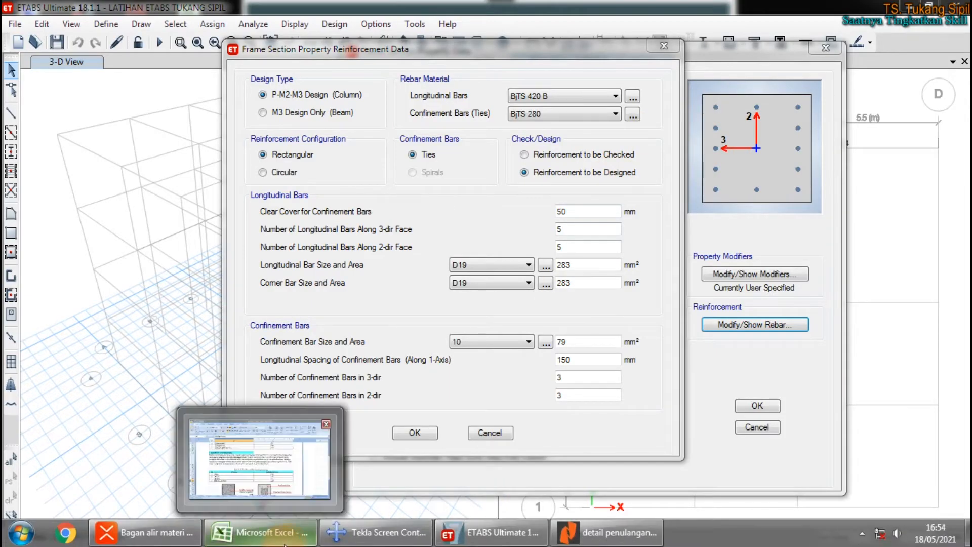
left_click(608, 533)
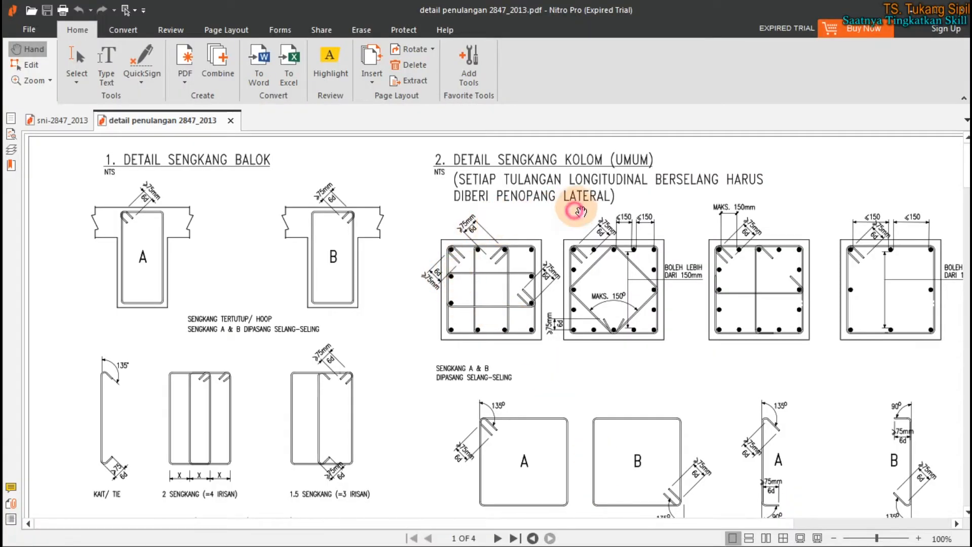
scroll(628, 208, "up", 3, "ctrl")
scroll(631, 208, "up", 1, "ctrl")
scroll(628, 204, "down", 2, "ctrl")
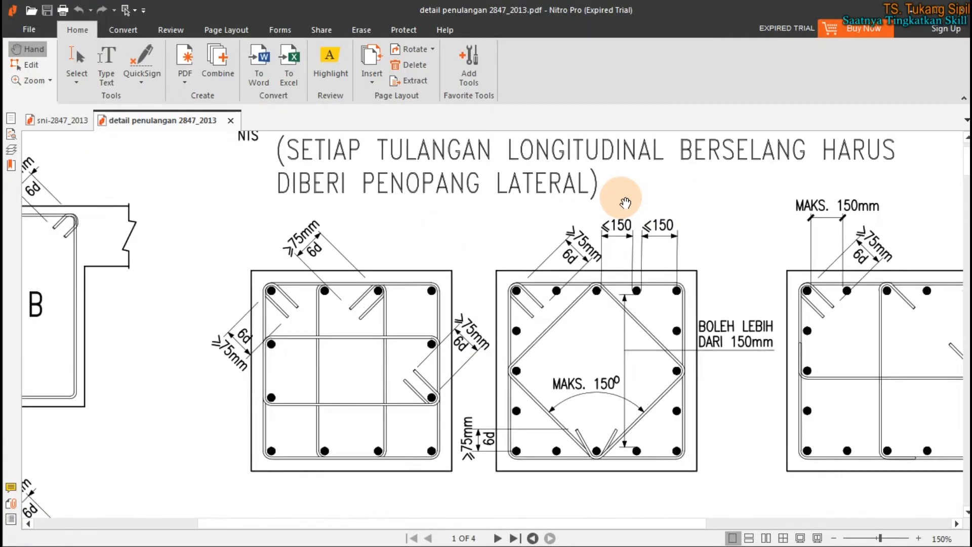
left_click(433, 281)
scroll(370, 373, "up", 3, "ctrl")
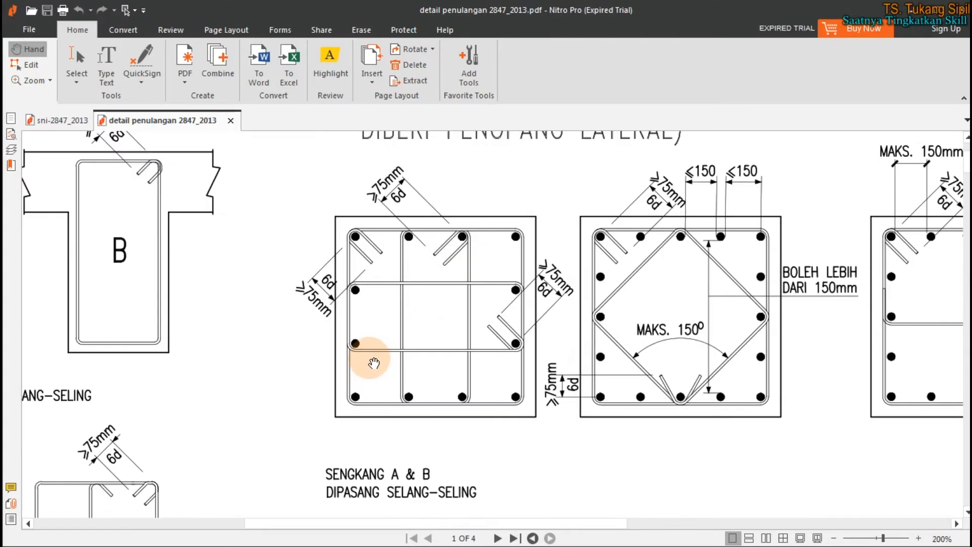
left_click_drag(389, 302, 372, 300)
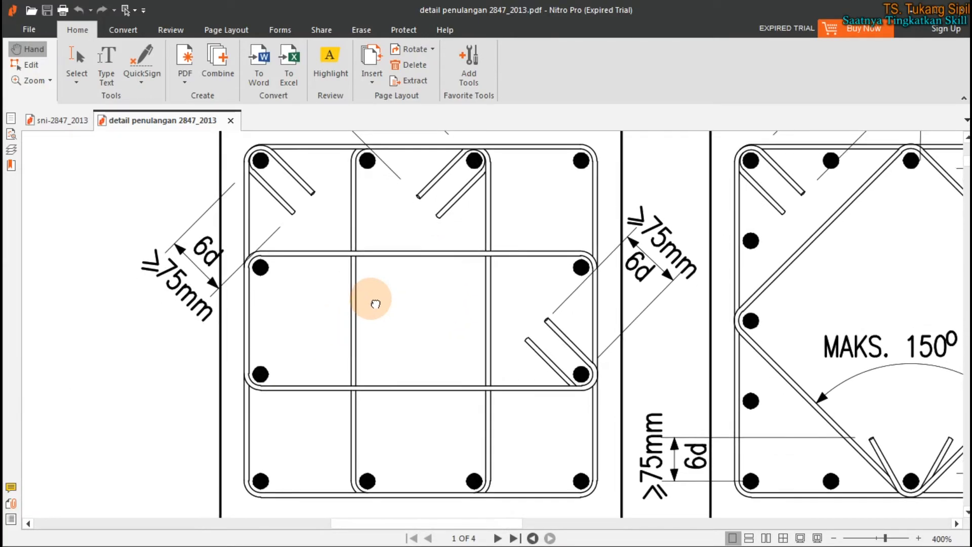
scroll(374, 302, "down", 2, "ctrl")
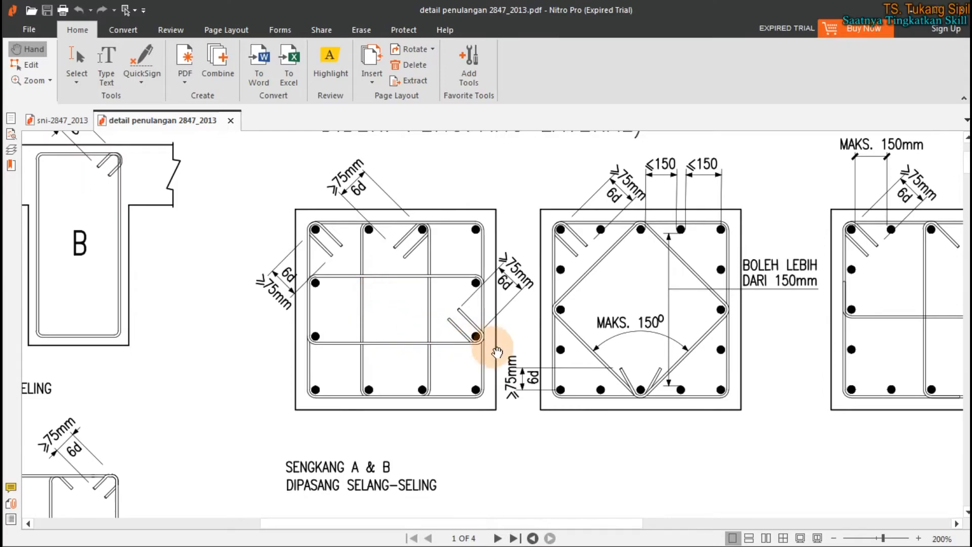
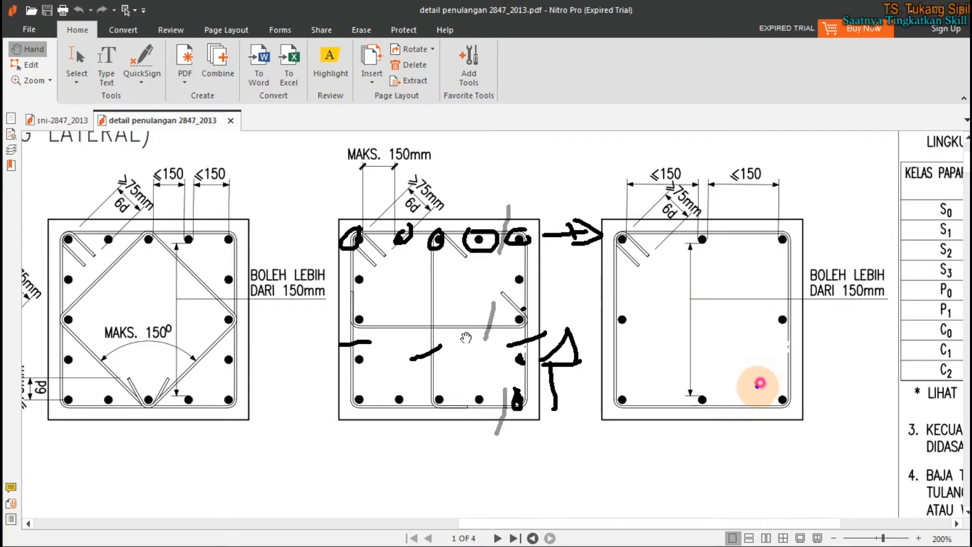
left_click_drag(760, 383, 745, 432)
left_click_drag(756, 224, 744, 289)
left_click_drag(809, 348, 752, 363)
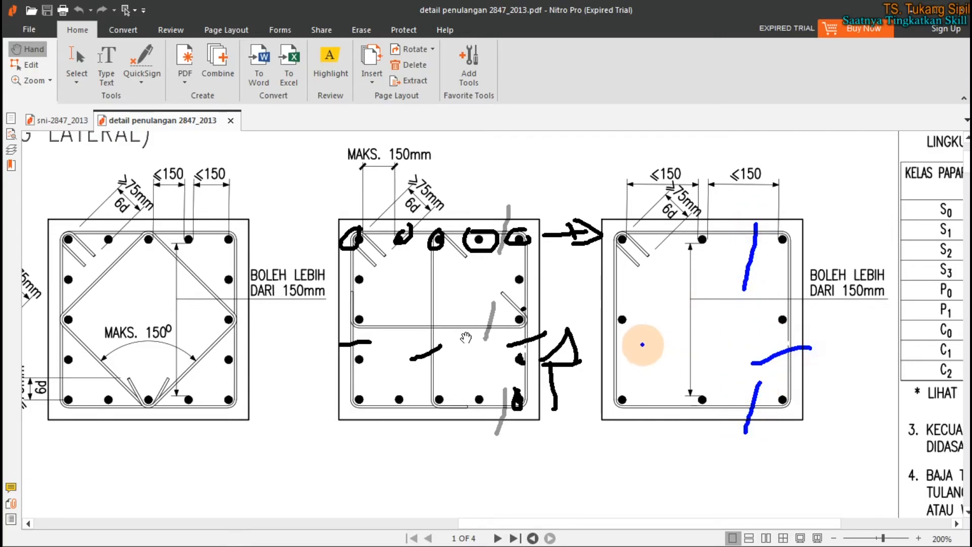
left_click_drag(642, 345, 599, 363)
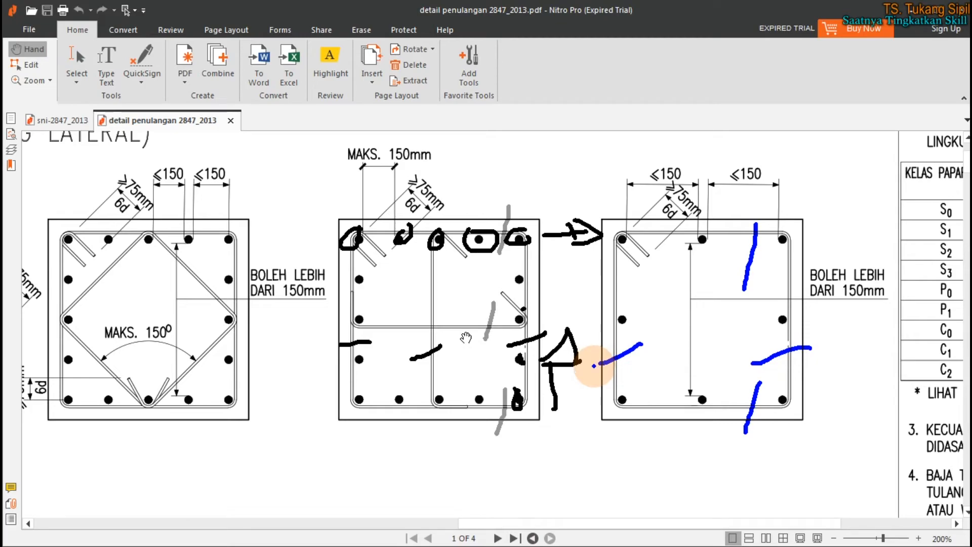
key("Escape")
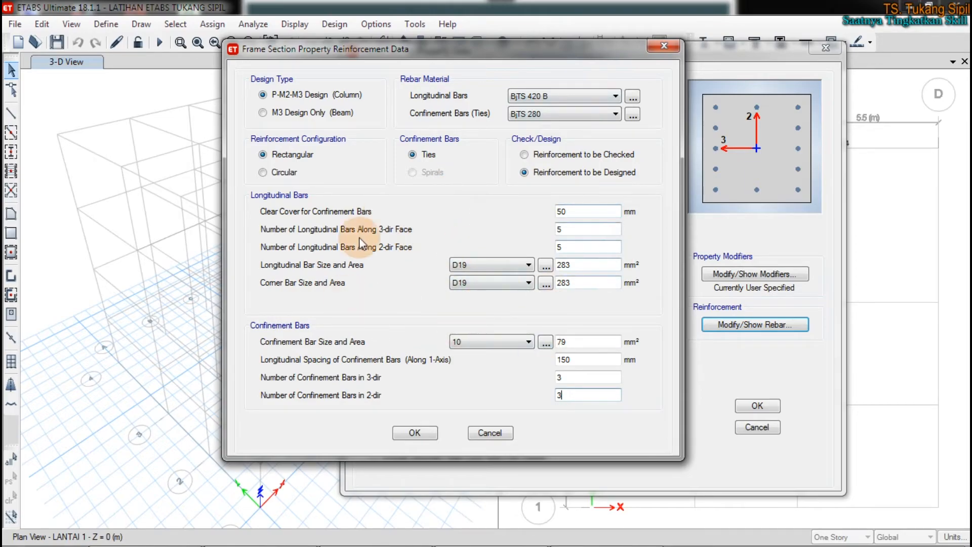
Accept the reinforcement data and save the column section KL1.
left_click(424, 431)
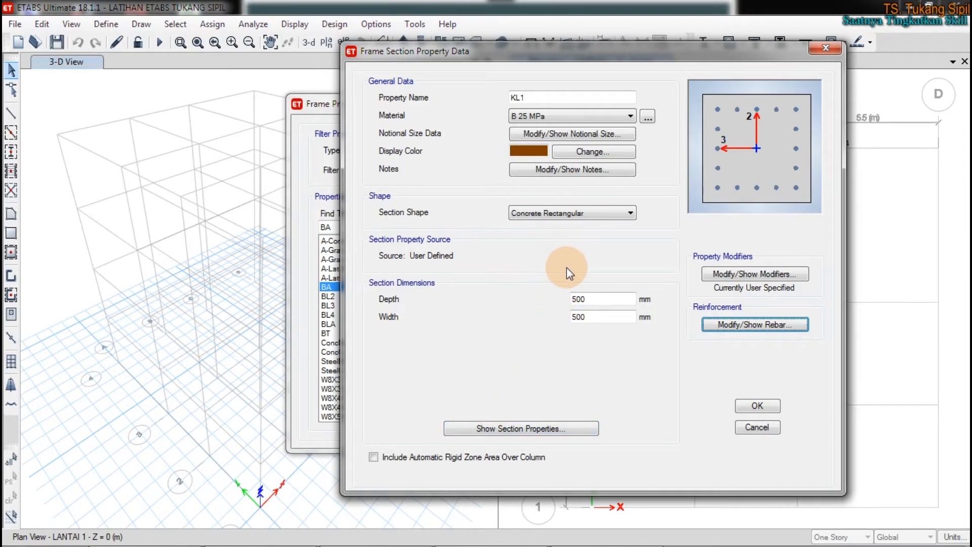
left_click(758, 405)
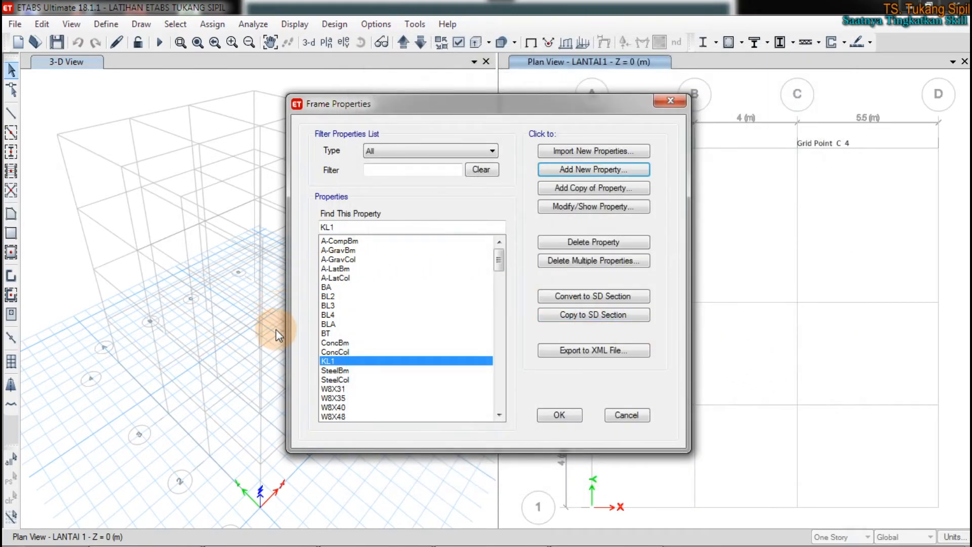
Add a copy of section KL1 named KL2 with a light red display color, and save it.
left_click(590, 187)
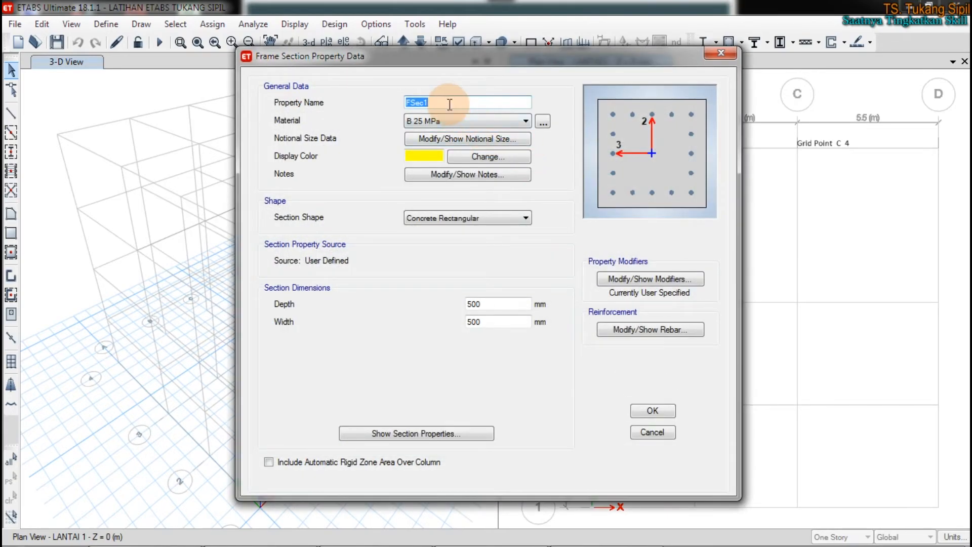
type("KL2")
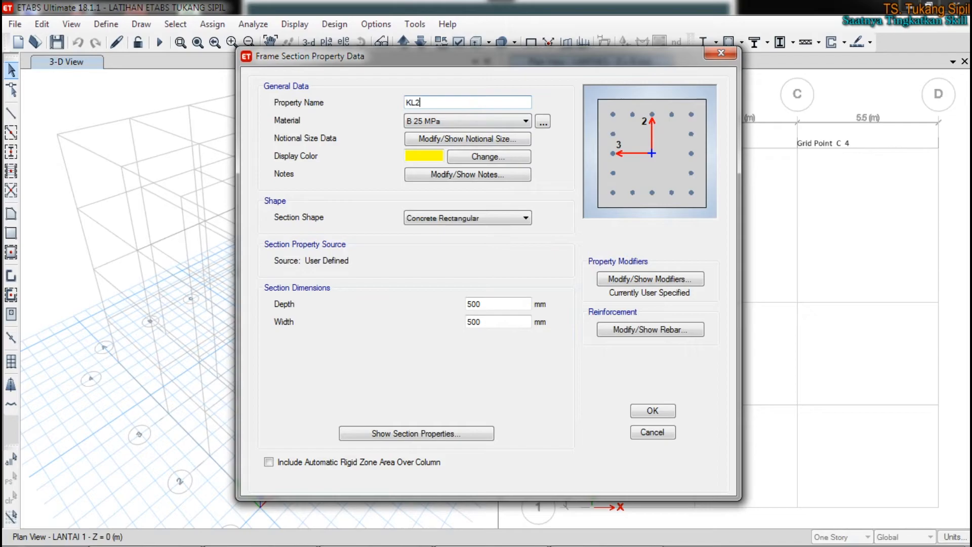
left_click(424, 156)
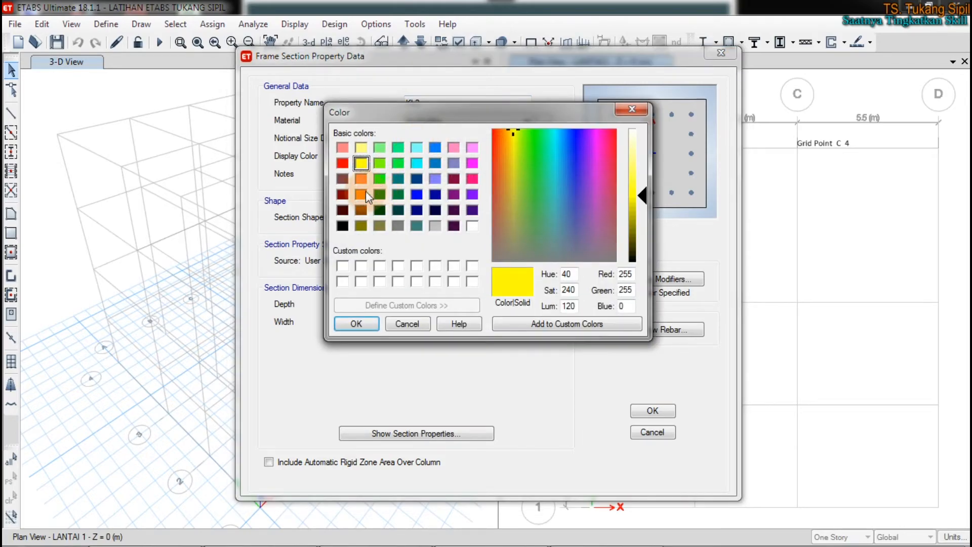
left_click(342, 147)
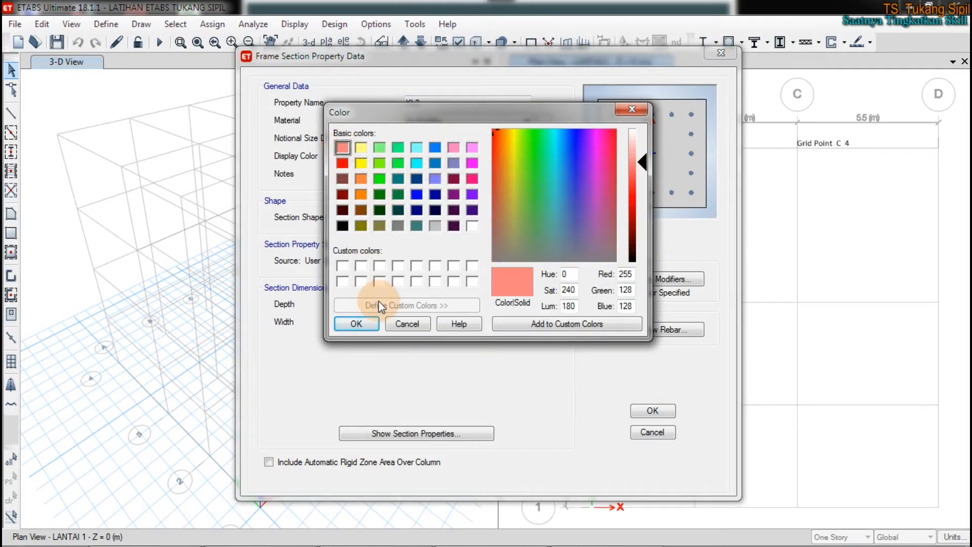
left_click(357, 324)
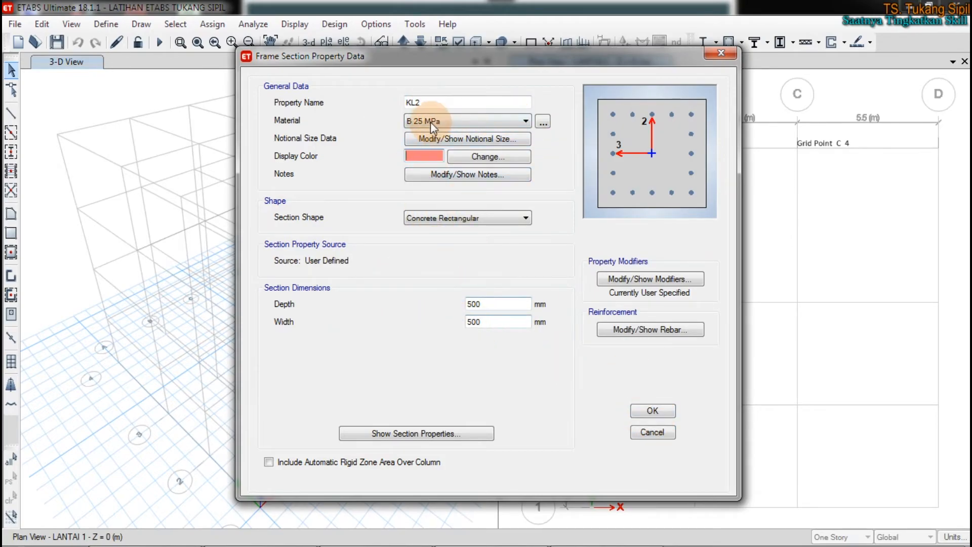
left_click(433, 163)
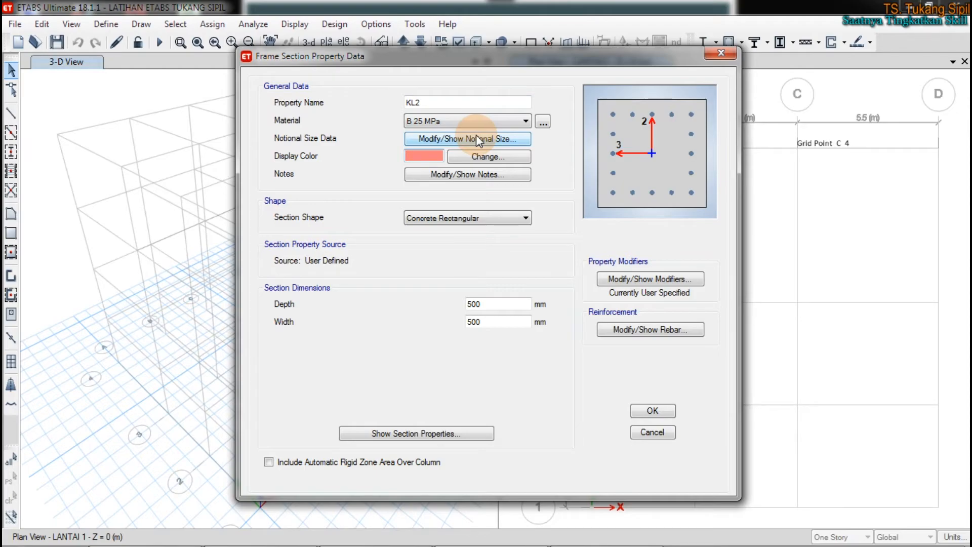
left_click(653, 411)
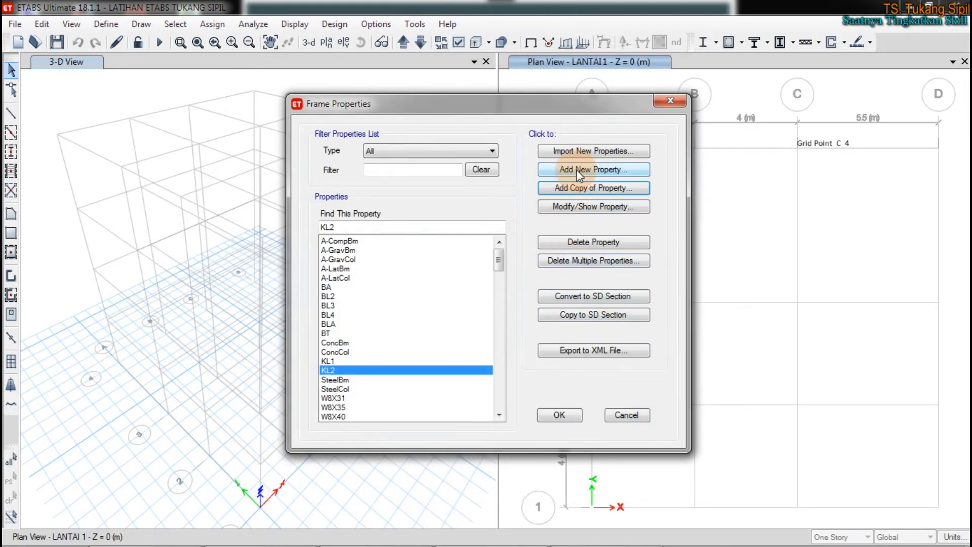
Add a copy of section KL2 named KL3 with a purple display color, and save it.
left_click(580, 188)
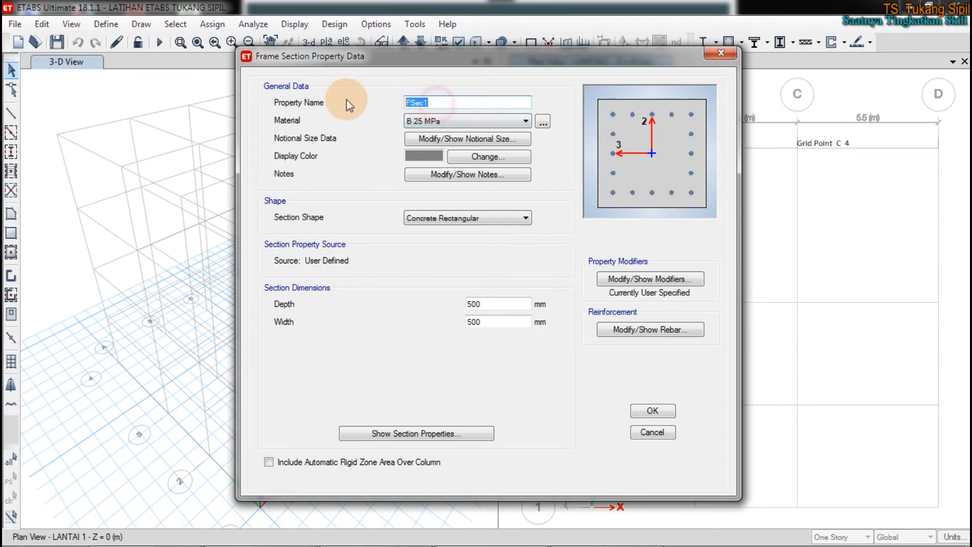
type("KL3")
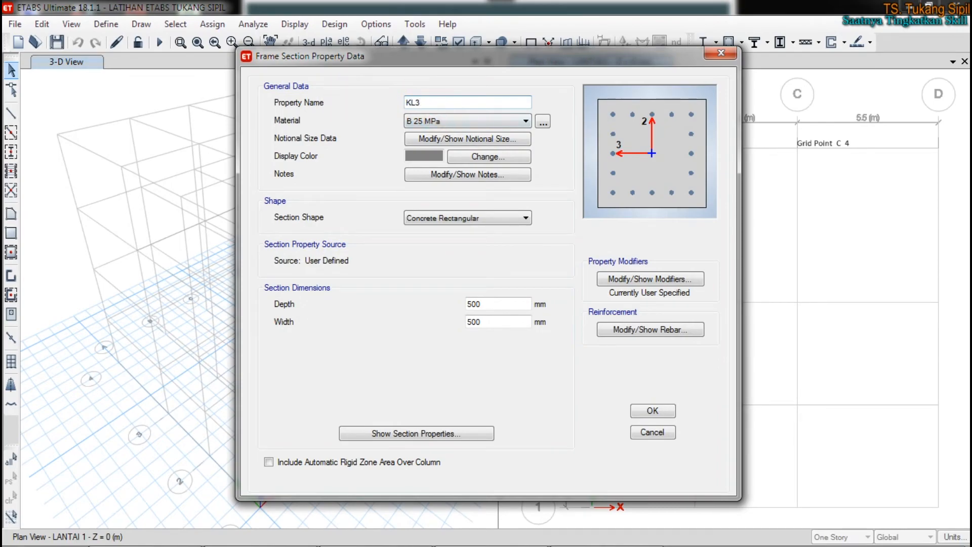
left_click(420, 151)
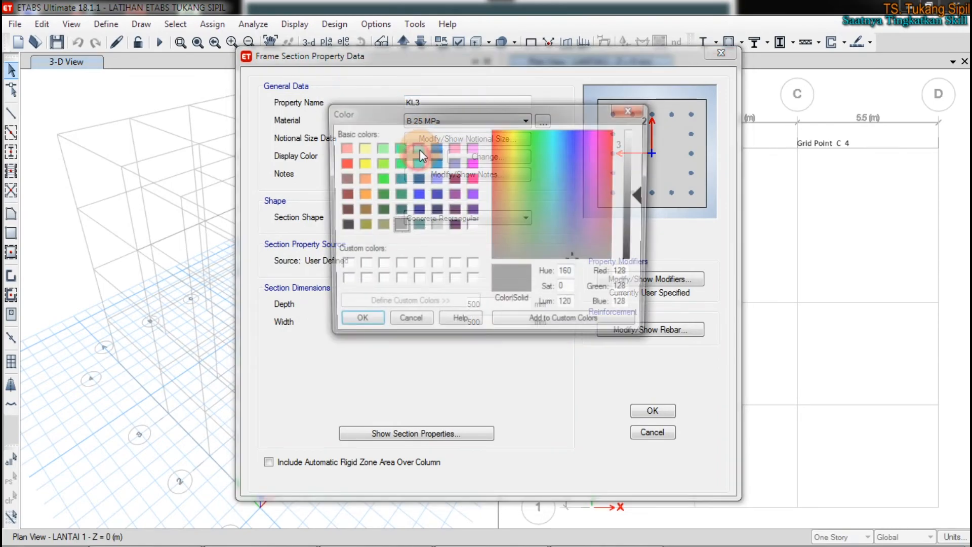
left_click(472, 194)
left_click(357, 323)
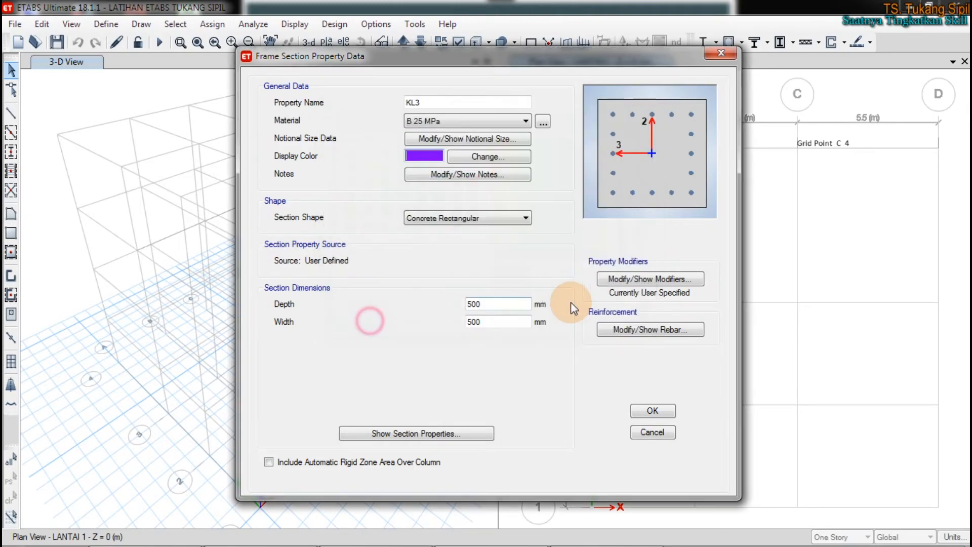
left_click(653, 410)
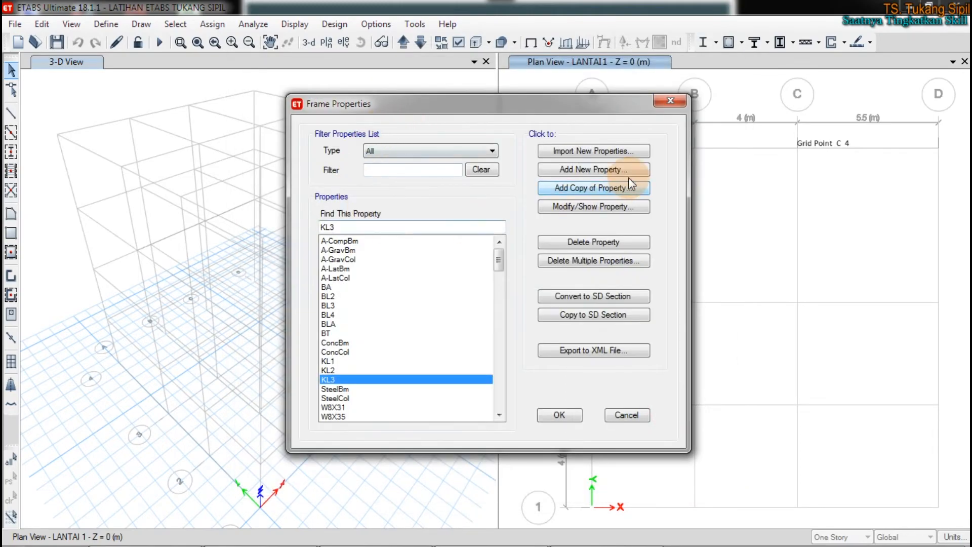
Add a copy of section KL3 named KL4 with a pink display color, save it, and accept the frame properties.
left_click(604, 187)
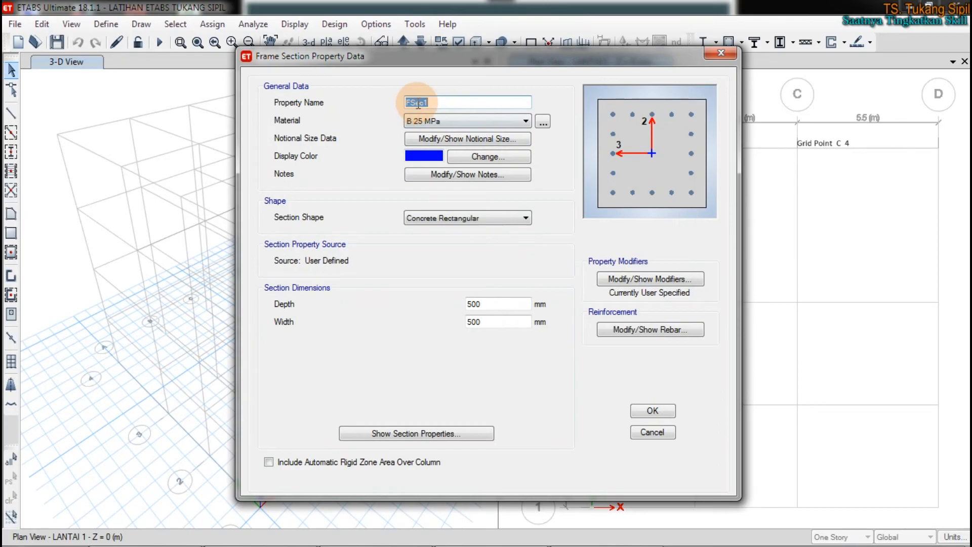
type("KL4")
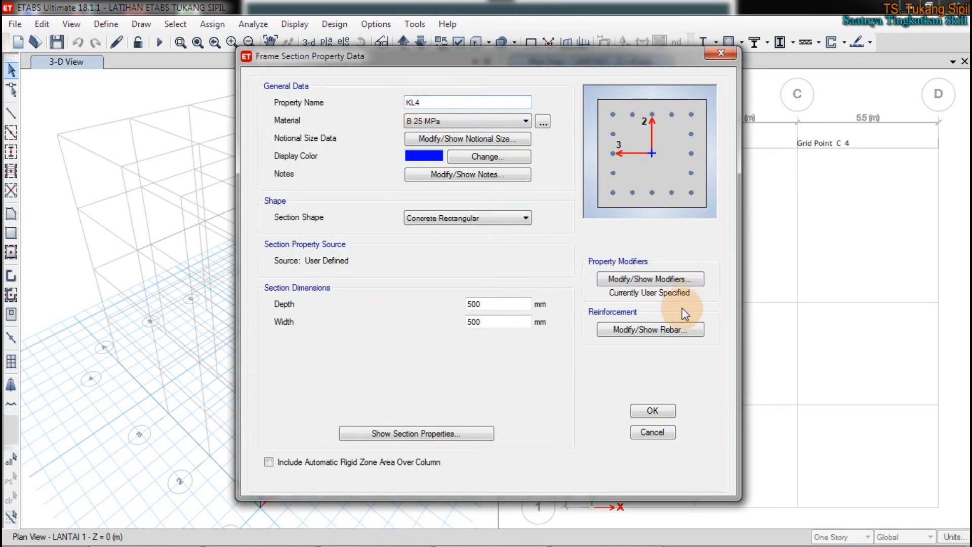
left_click(450, 161)
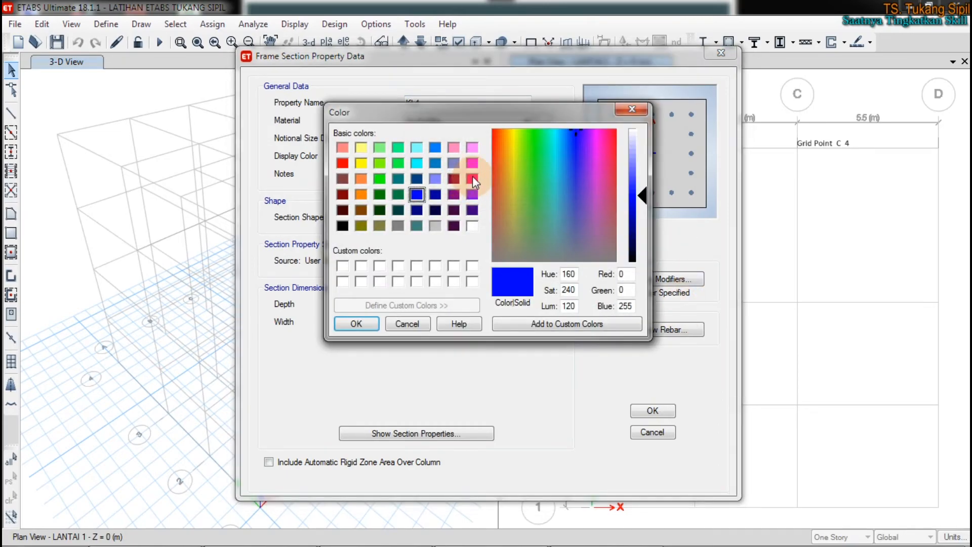
left_click(472, 178)
left_click(357, 324)
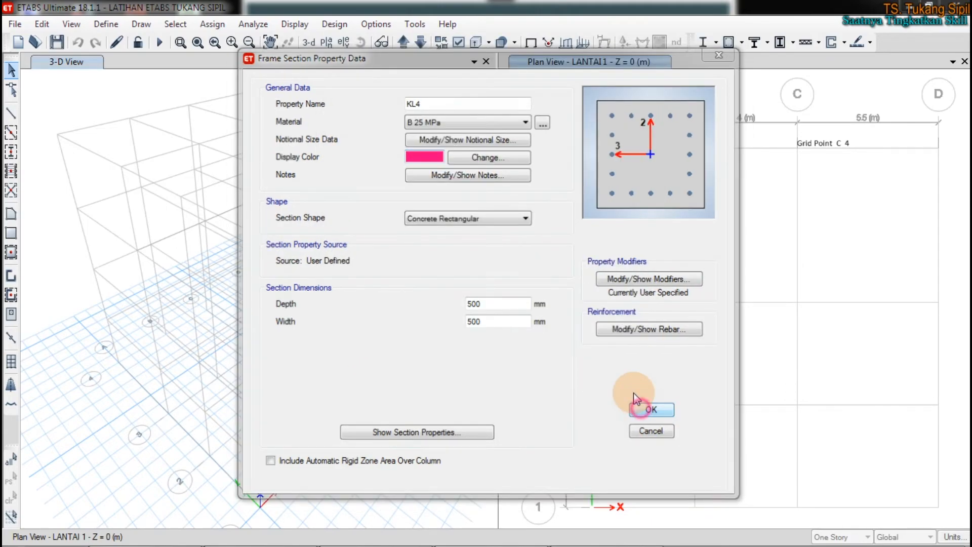
left_click(639, 409)
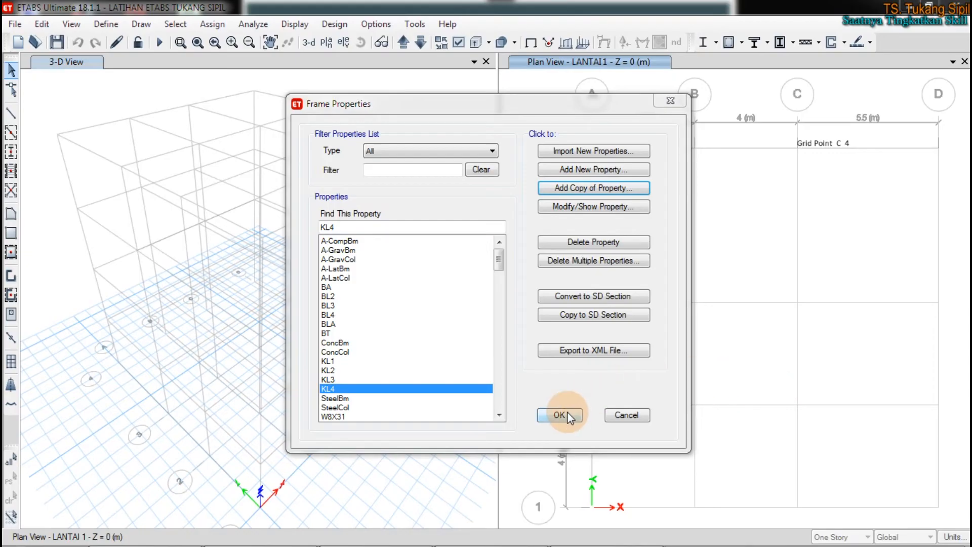
left_click(747, 440)
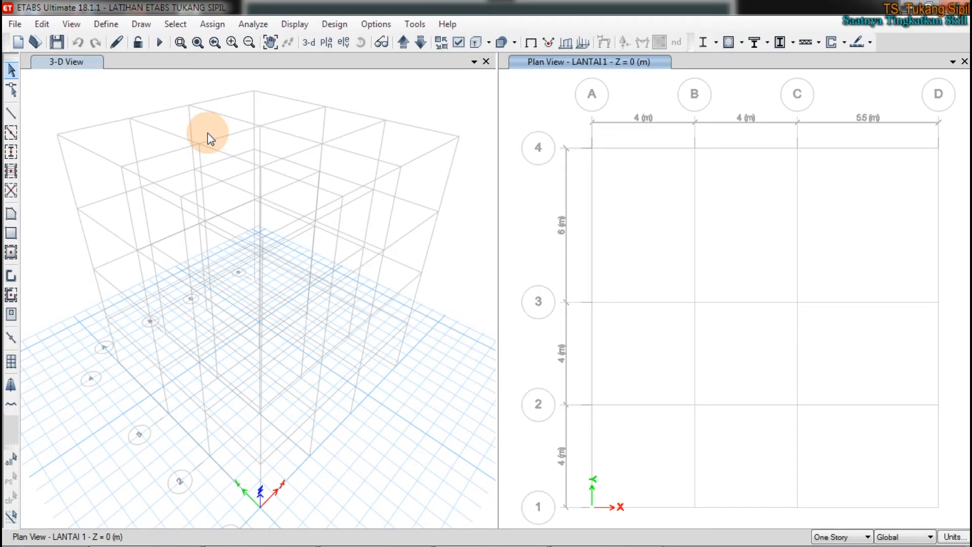
left_click(469, 121)
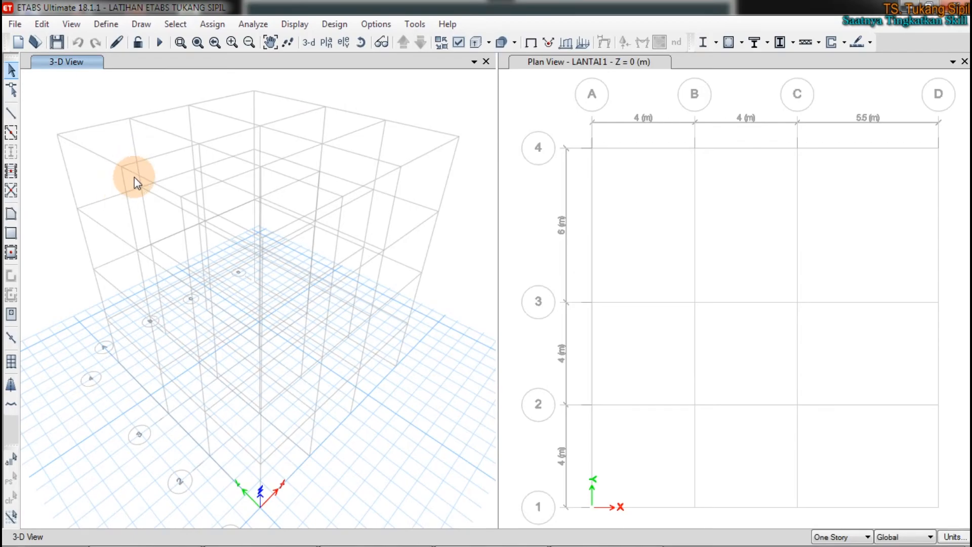
Switch to the XMind mind map and review the element dimension subtopics under 2.5 Membuat dimensi elemen.
mouse_move(215, 546)
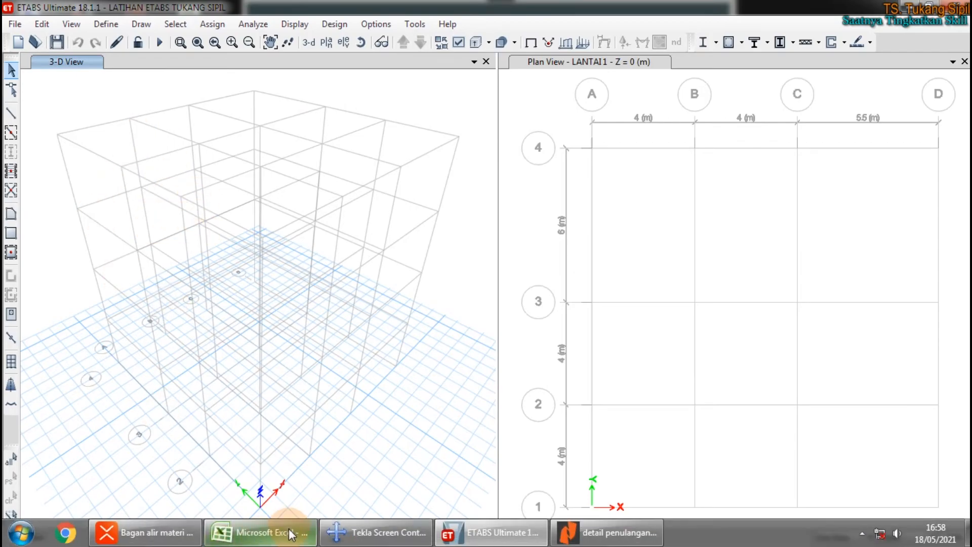
left_click(137, 535)
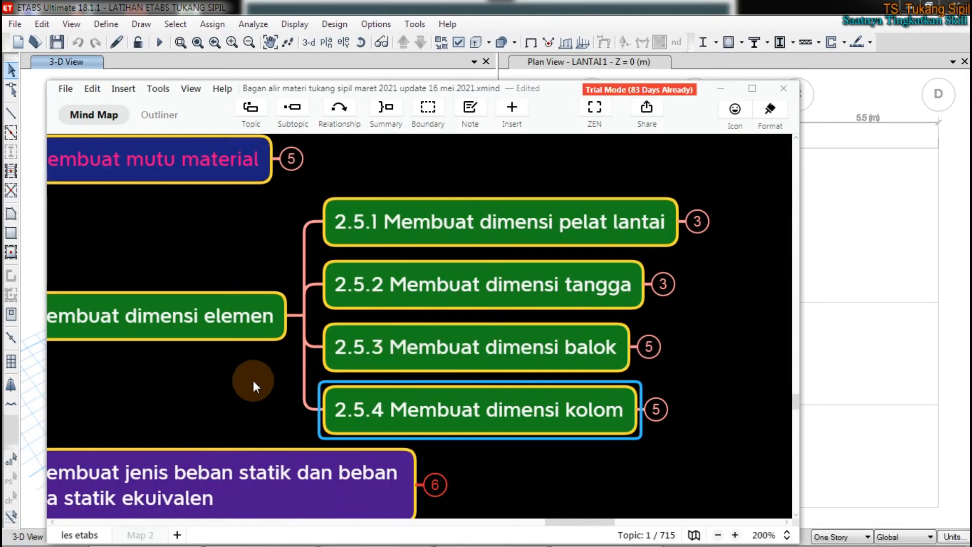
left_click(367, 405)
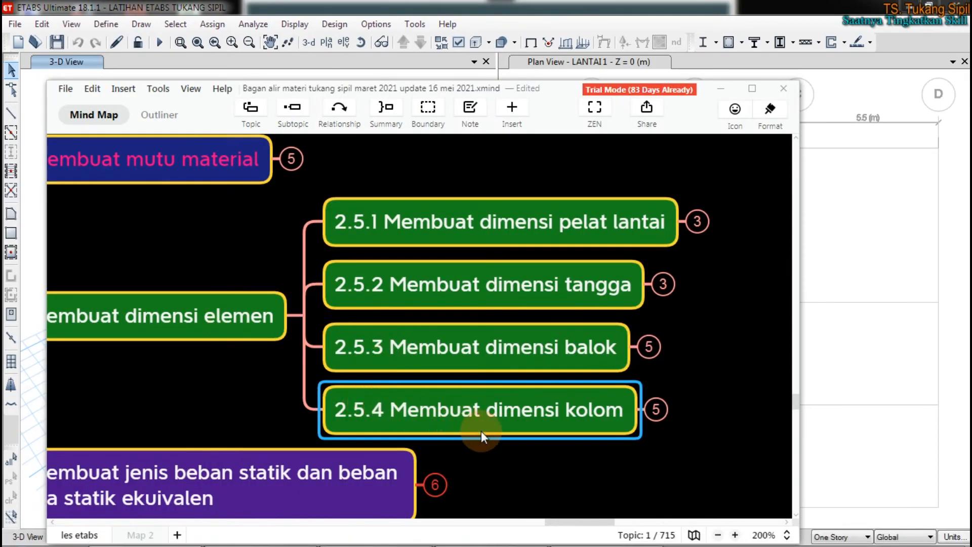
scroll(379, 365, "down", 3, "ctrl")
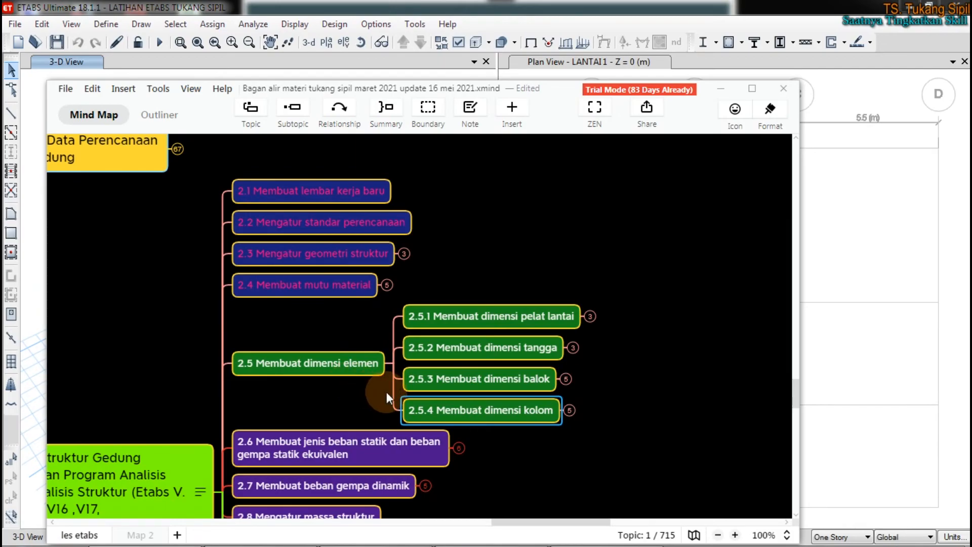
left_click(337, 367)
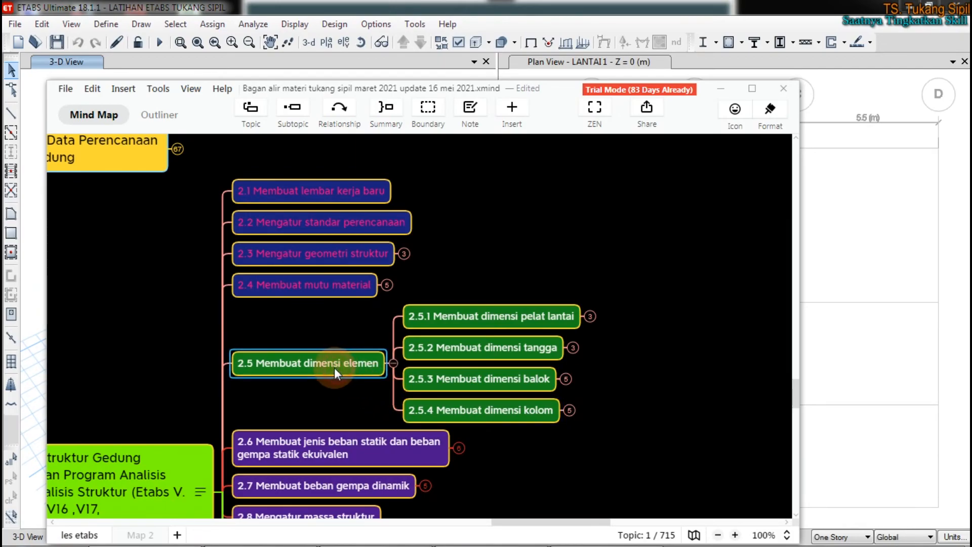
Maximize the mind map and examine topic 2.6 on static and equivalent static earthquake loads and the topics that follow it.
scroll(334, 367, "down", 3)
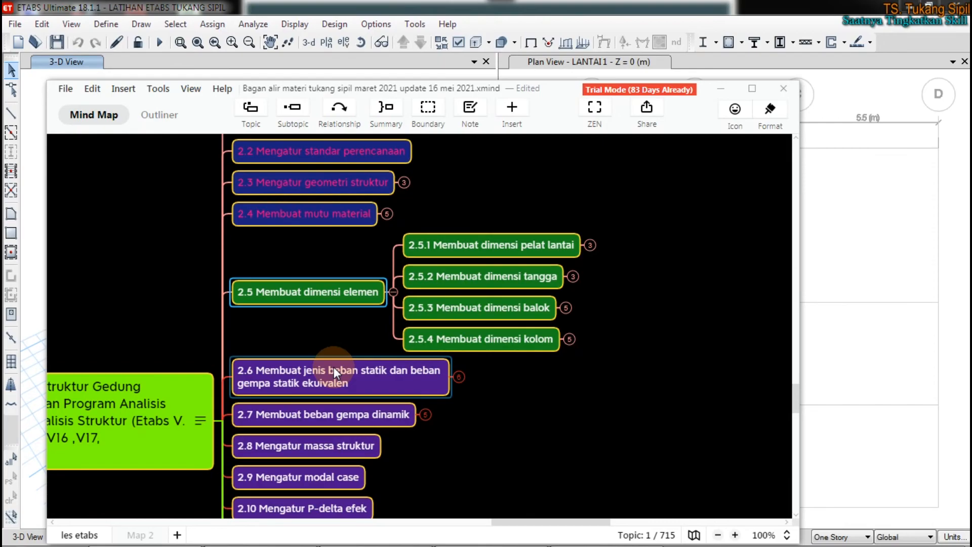
scroll(333, 367, "down", 3)
left_click(344, 305)
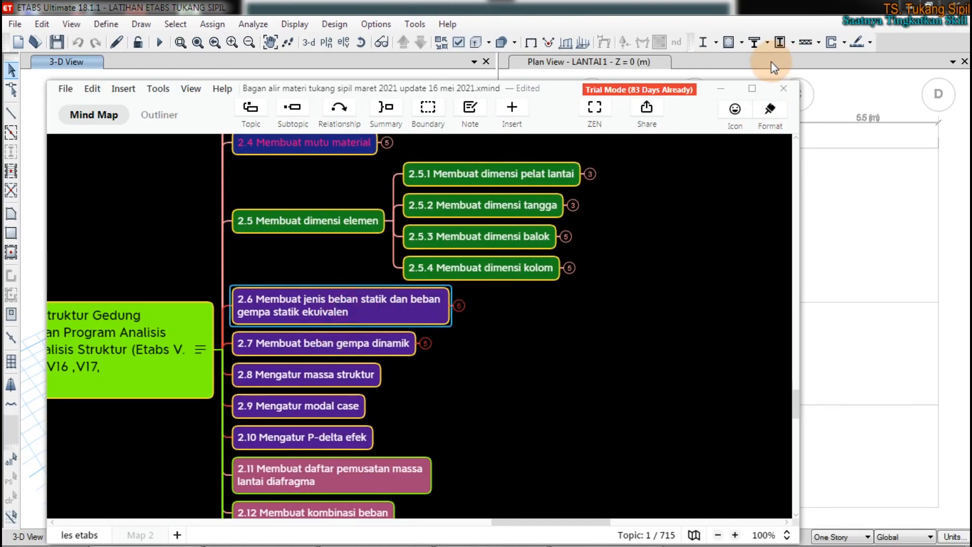
left_click(752, 89)
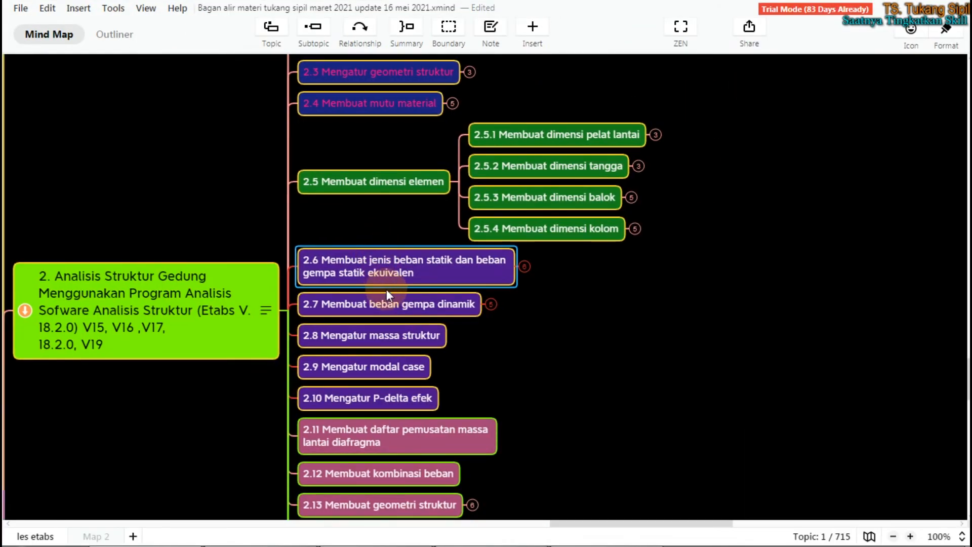
scroll(387, 264, "up", 3, "ctrl")
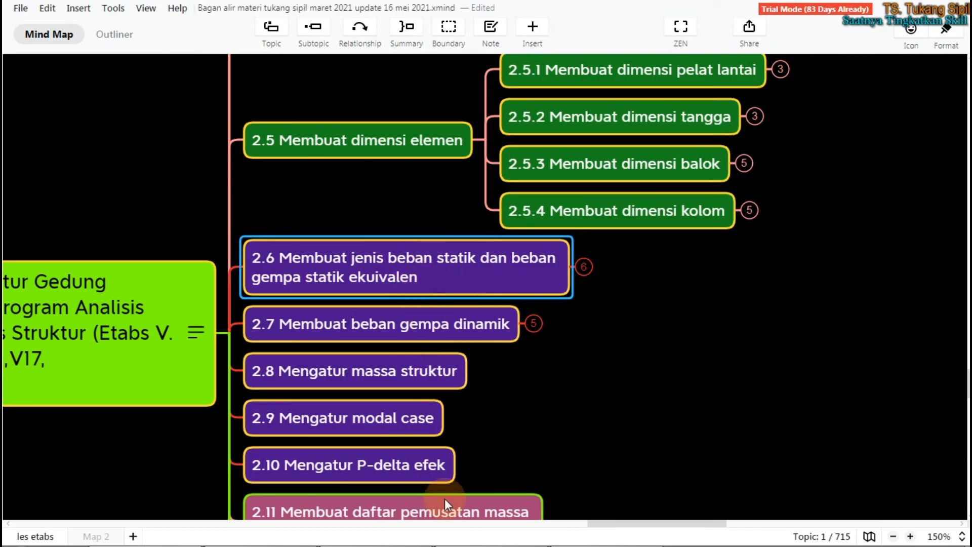
Switch to the Excel planning workbook and view the contact details and element naming tips on the 4.5 Cek HBK sheet.
left_click(278, 536)
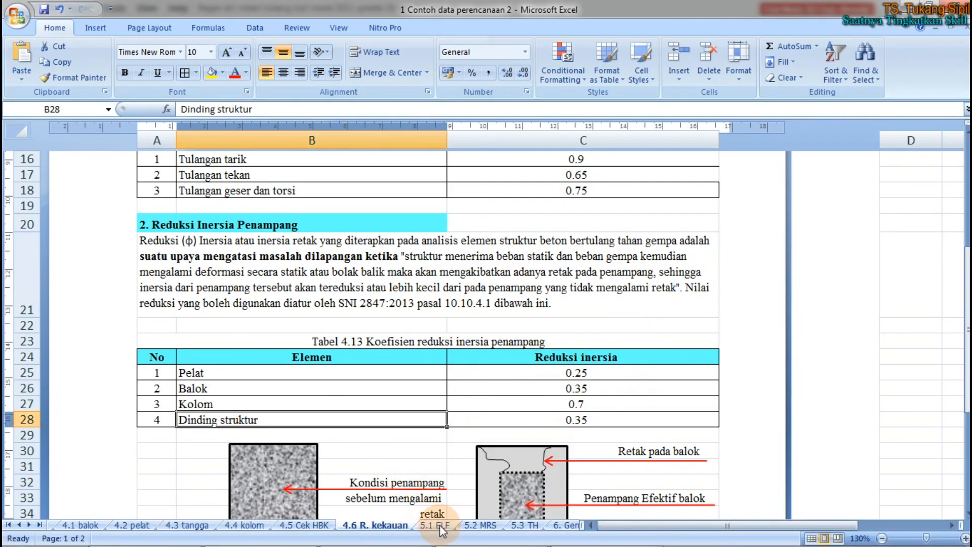
left_click(306, 526)
scroll(866, 191, "up", 5)
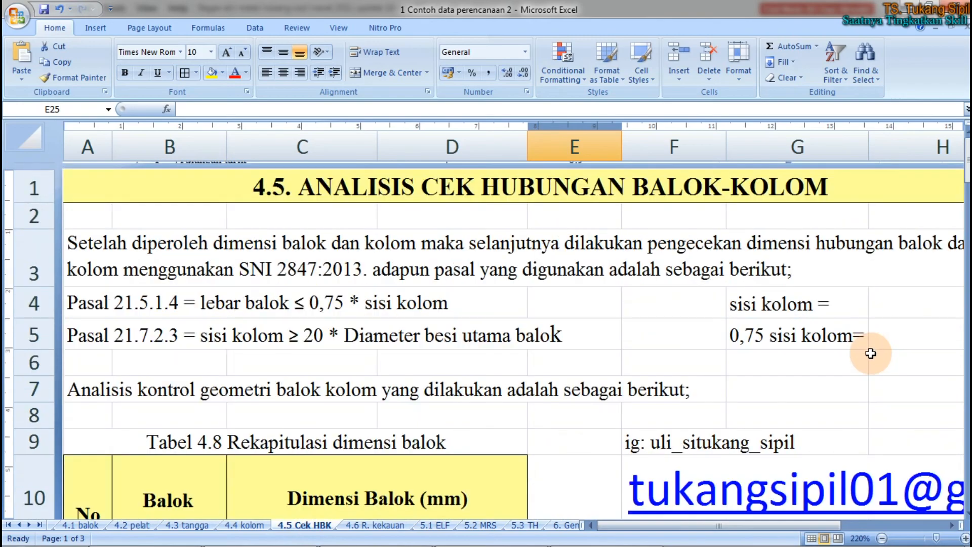
left_click_drag(718, 529, 805, 525)
left_click(666, 399)
scroll(666, 399, "down", 1)
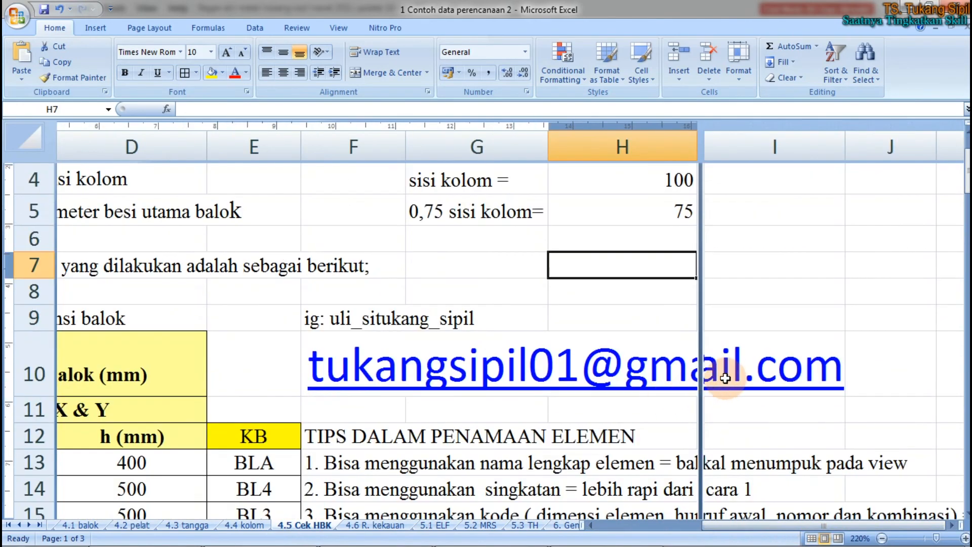